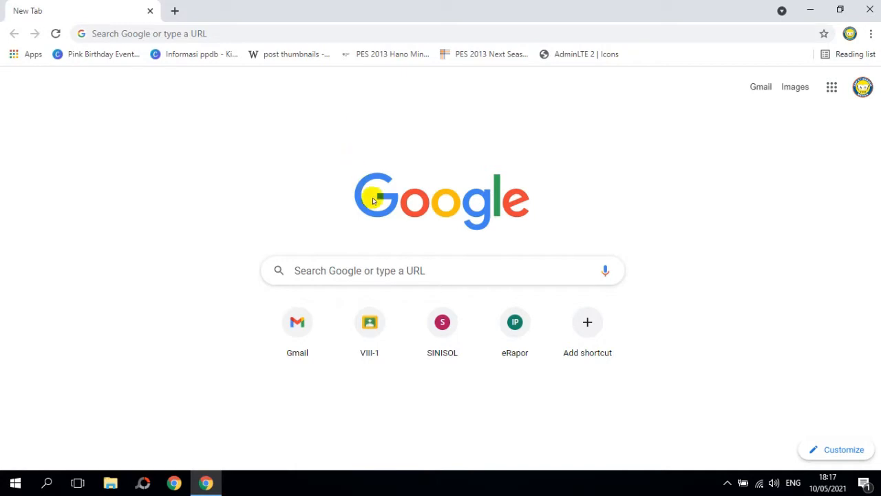
Open the SINISOL site, log in with the account's username and password, and dismiss the Fitur Baru notice.
left_click(443, 324)
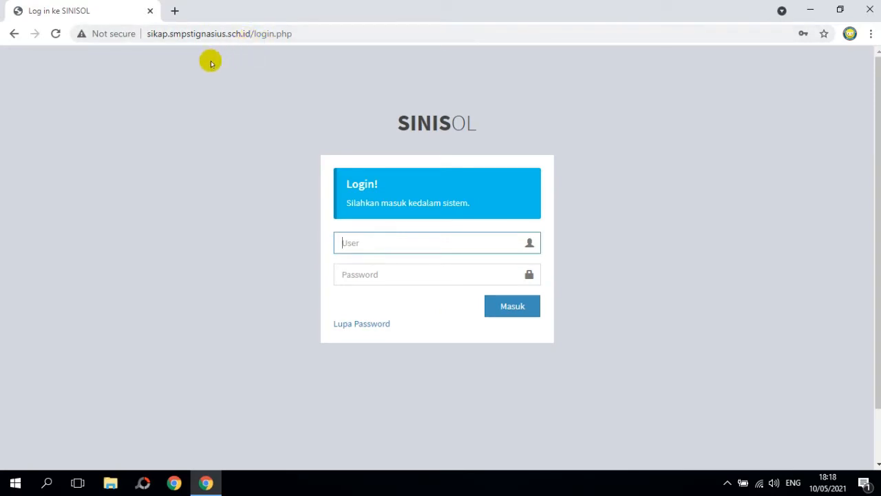
type("hn")
key("Tab")
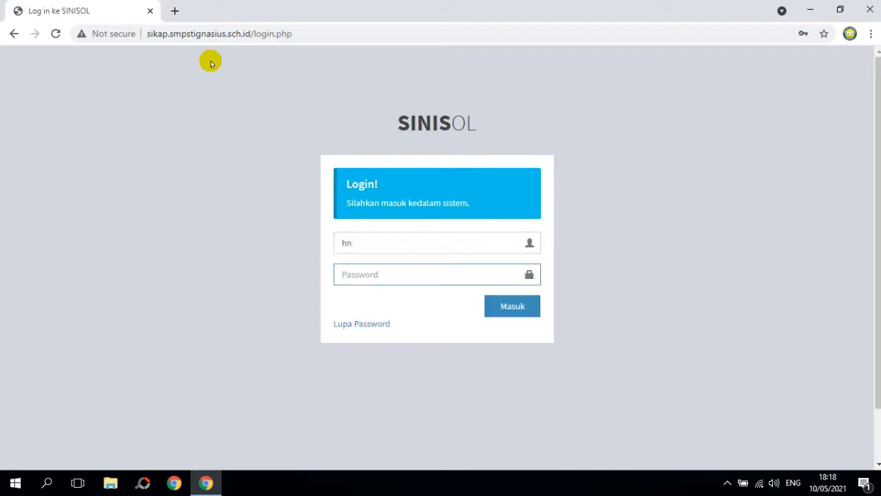
type("******")
key("Return")
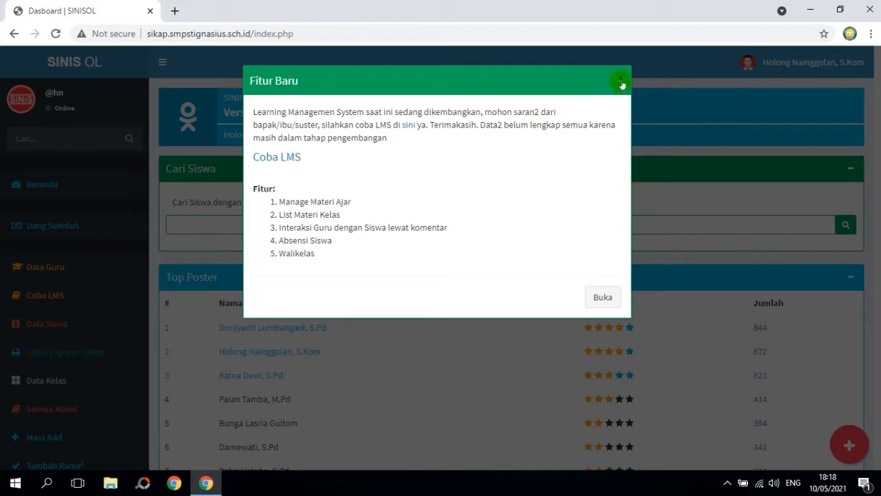
left_click(621, 82)
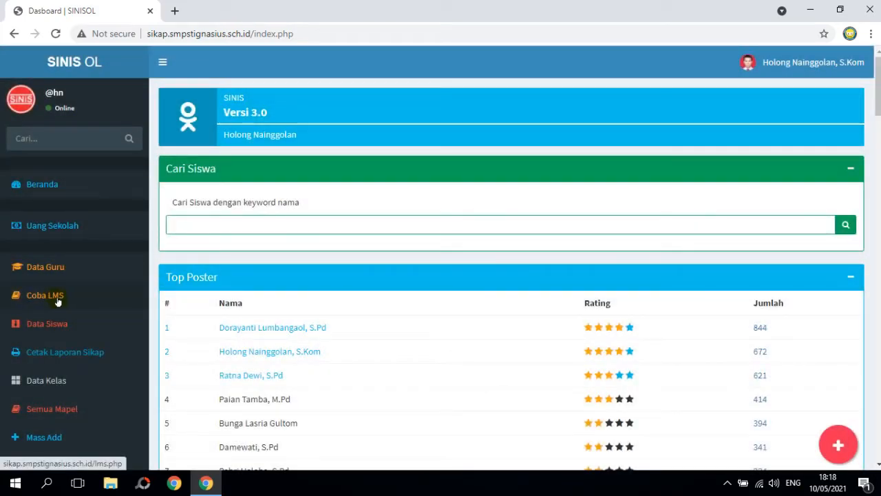
key("ctrl+plus")
key("ctrl+plus")
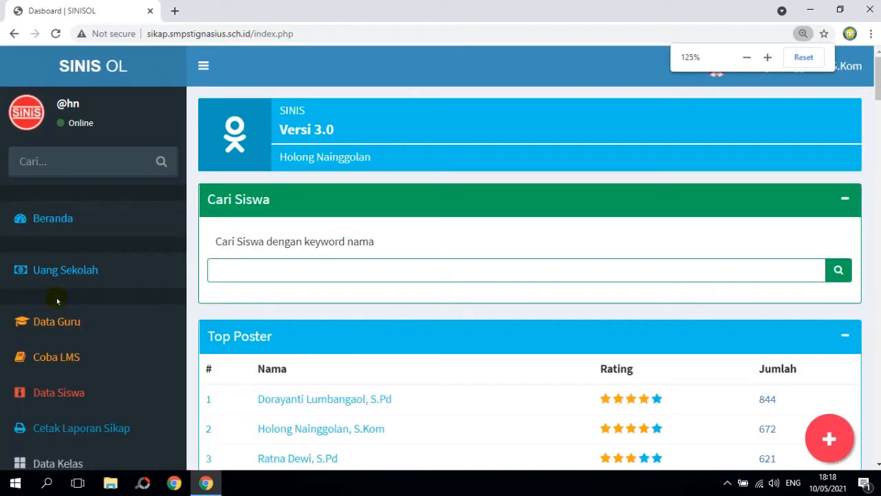
key("ctrl+plus")
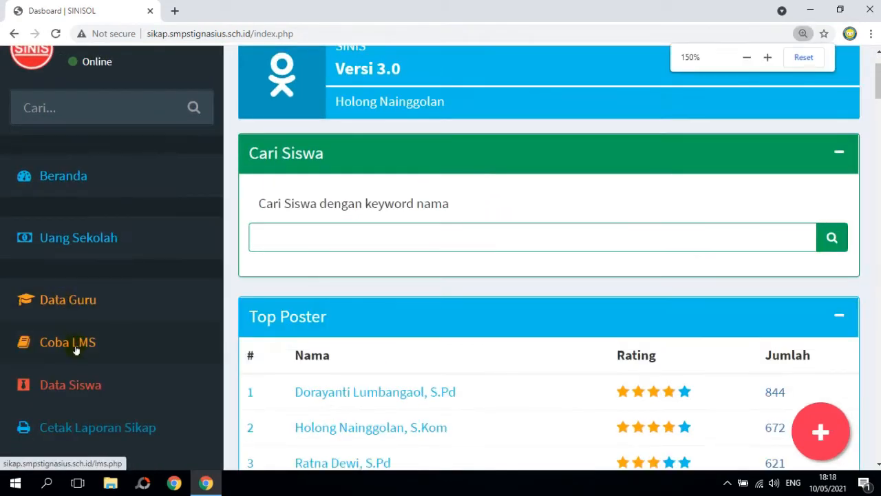
left_click(802, 33)
left_click(804, 58)
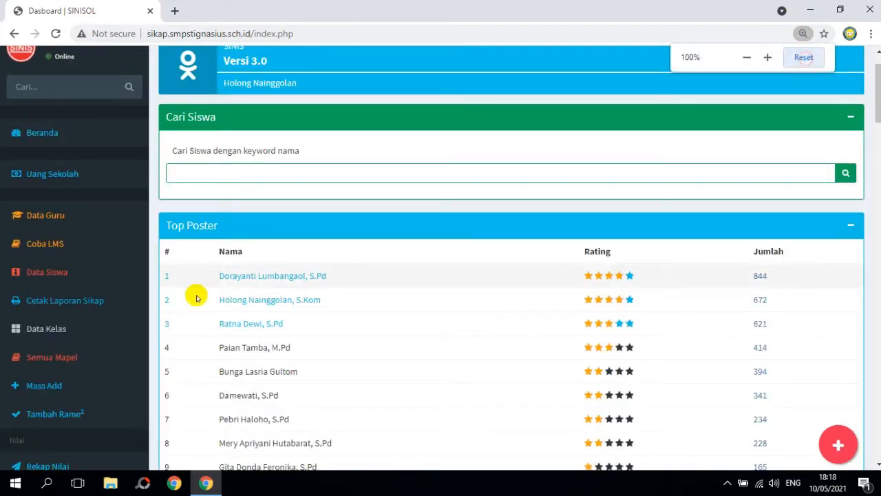
Go to Coba LMS and start a new question of the non-AKM type.
left_click(81, 245)
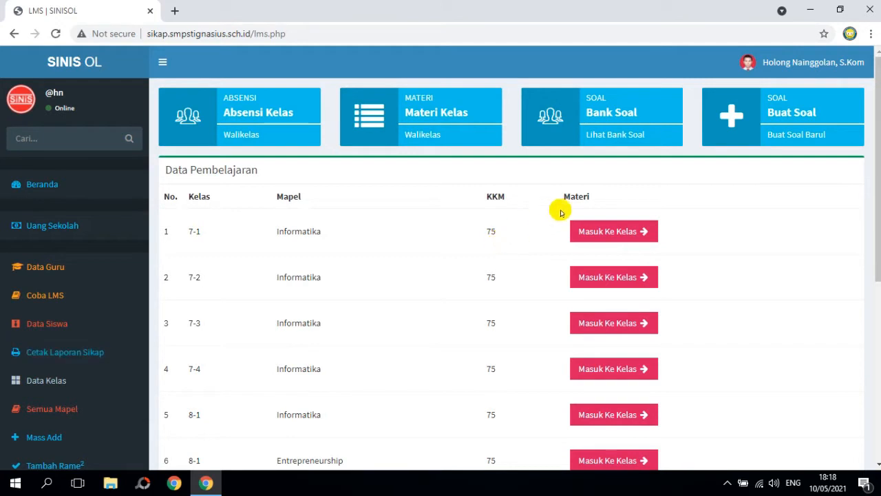
left_click(732, 122)
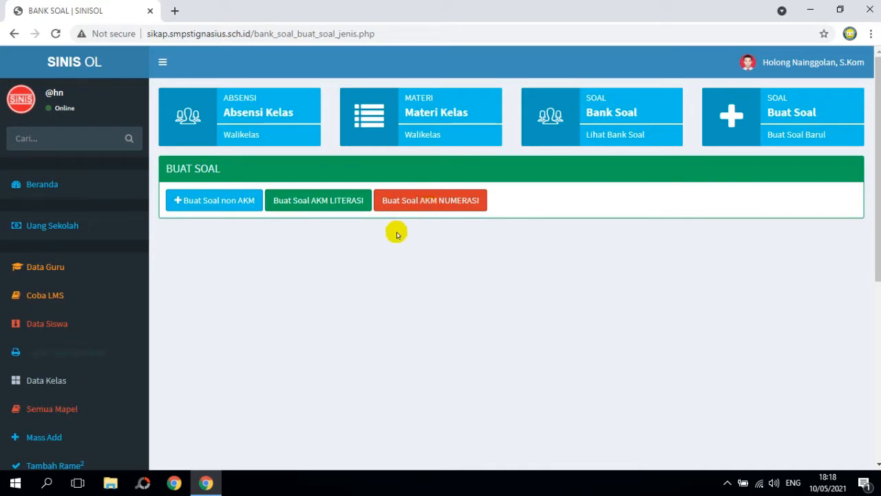
left_click(238, 207)
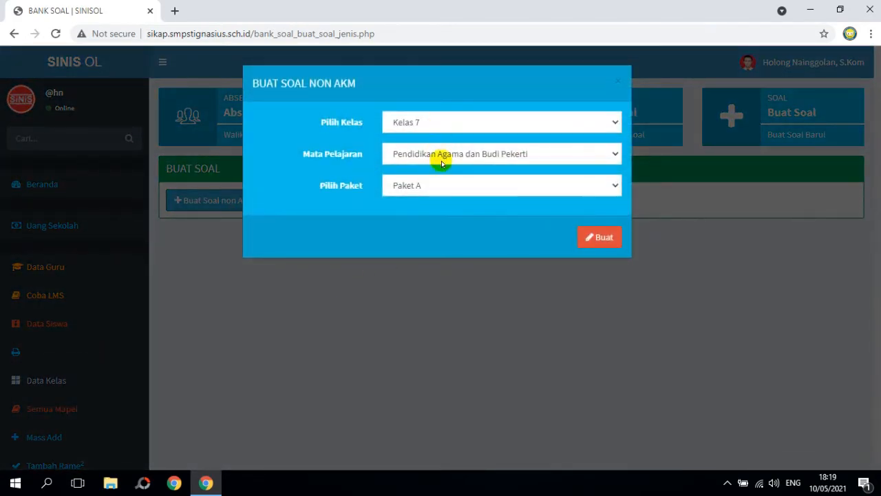
Choose Ilmu Pengetahuan Sosial and Paket B for Kelas 7 and create the non-AKM question.
left_click(441, 152)
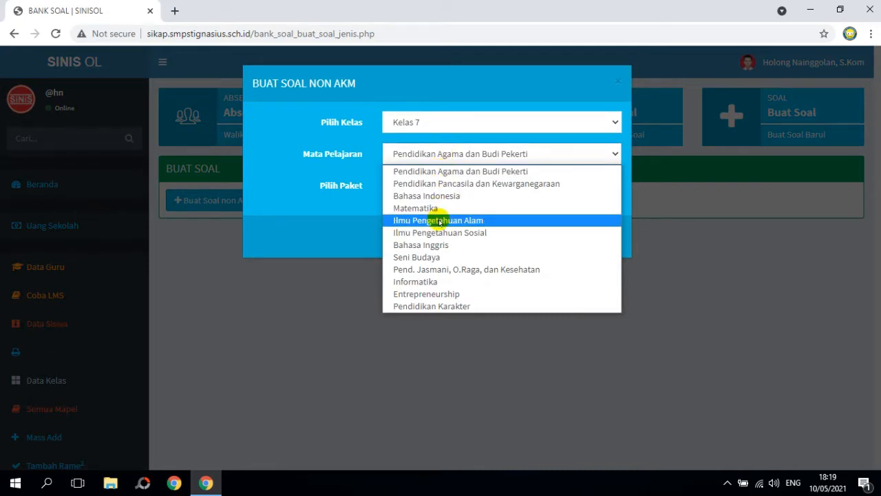
left_click(441, 232)
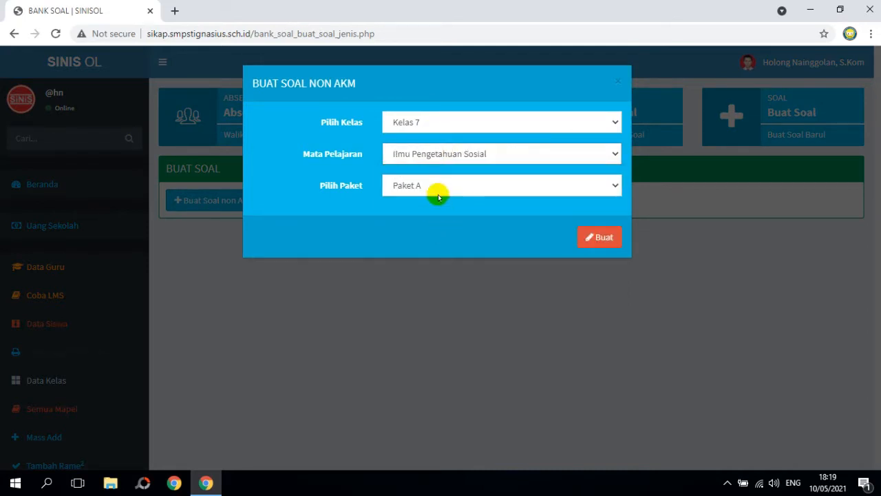
left_click(436, 186)
left_click(436, 216)
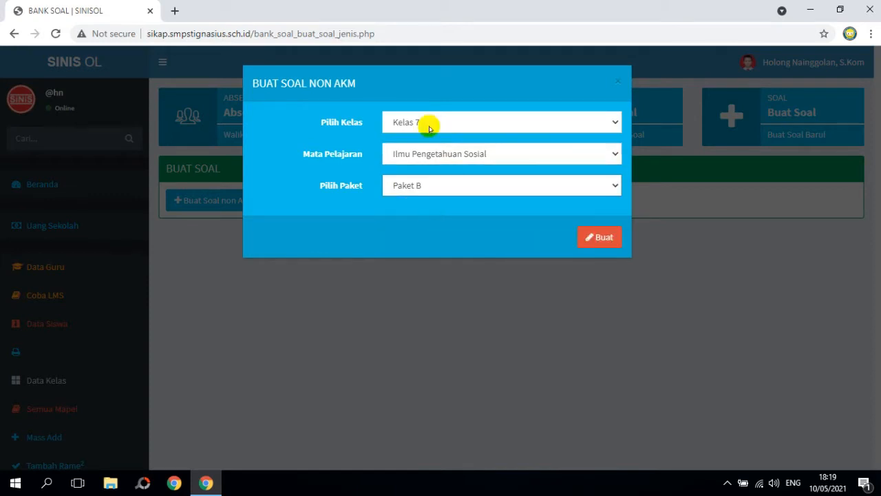
left_click(593, 250)
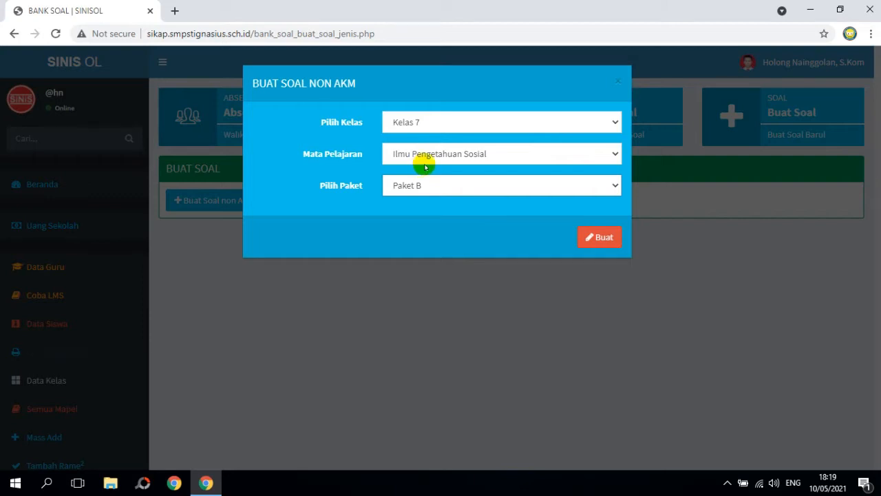
left_click(424, 155)
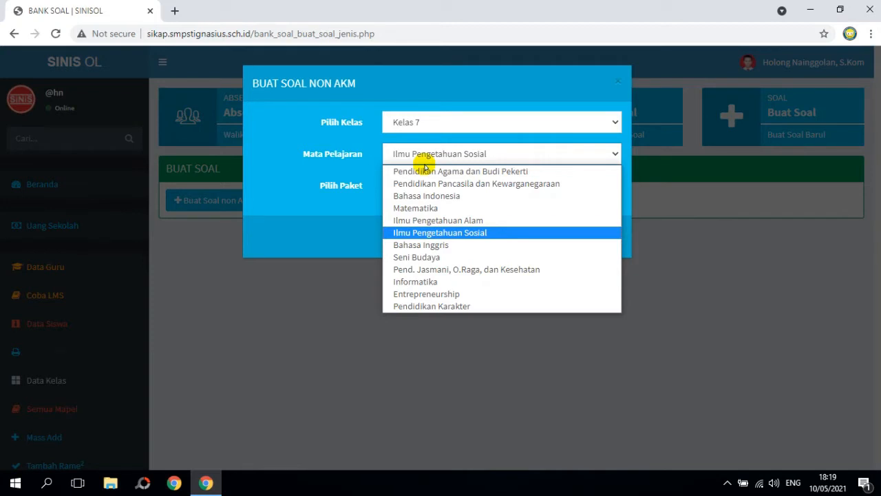
left_click(513, 235)
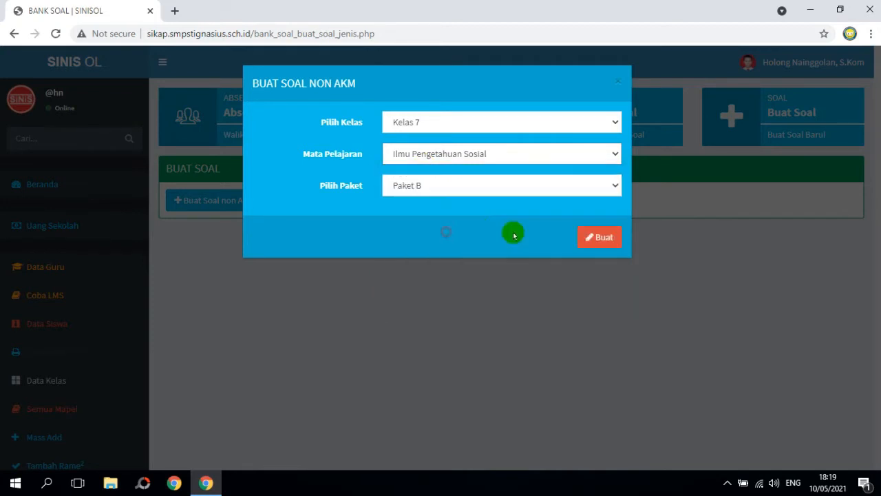
left_click(597, 238)
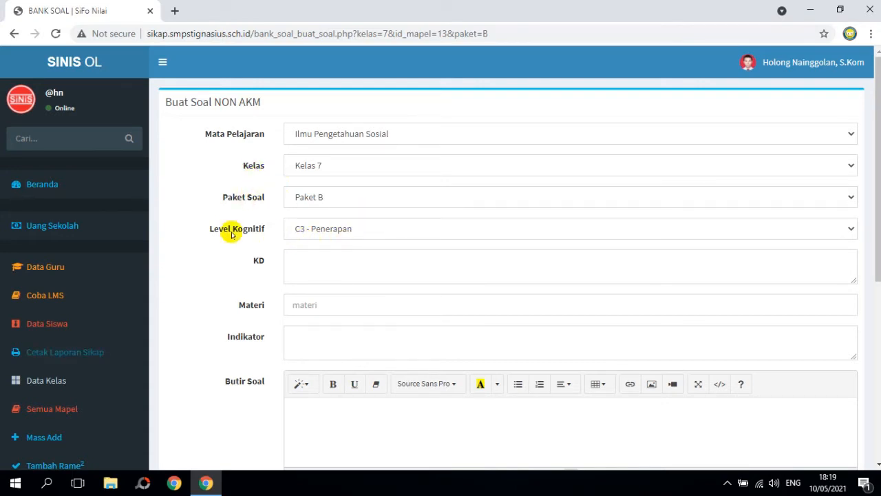
Set the cognitive level to C2 - Pemahaman and fill in the KD with "Isi lah KD di sini dengan lengkap".
left_click(343, 231)
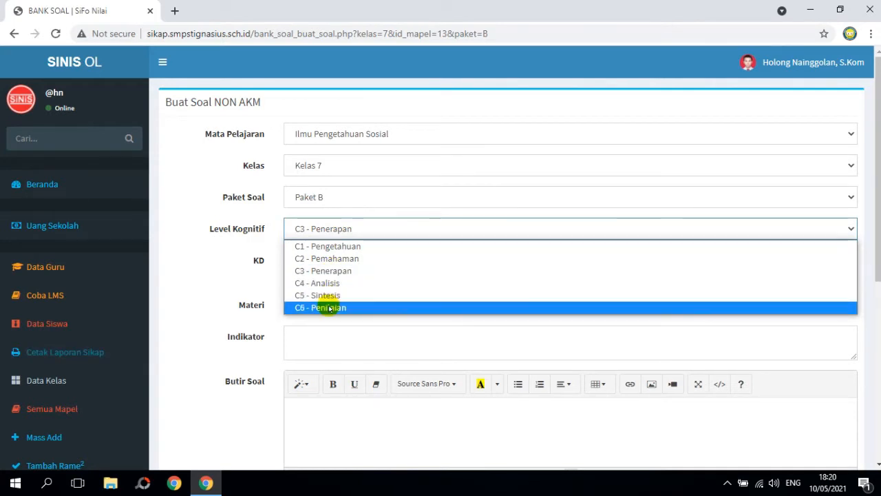
left_click(366, 258)
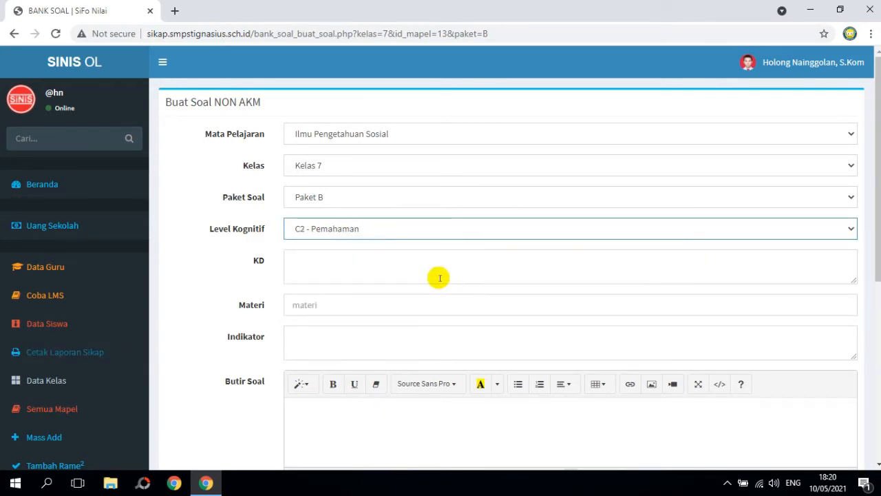
left_click(444, 269)
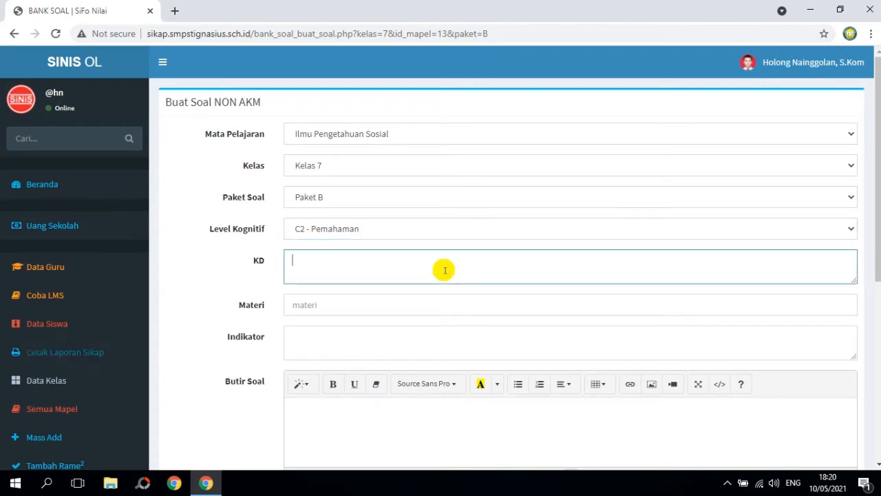
type("Isi lah KD di sini denga")
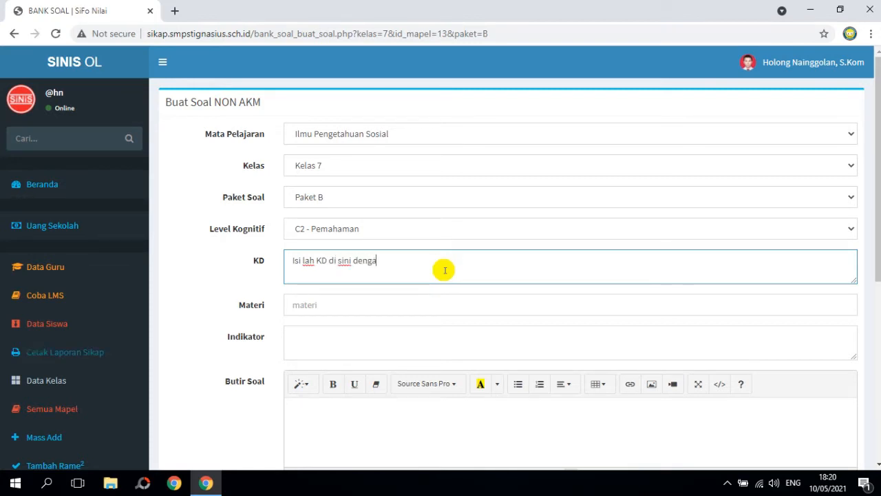
type("n lengkap")
Fill in the Materi field with "Pra Kemerdekaan".
left_click(408, 303)
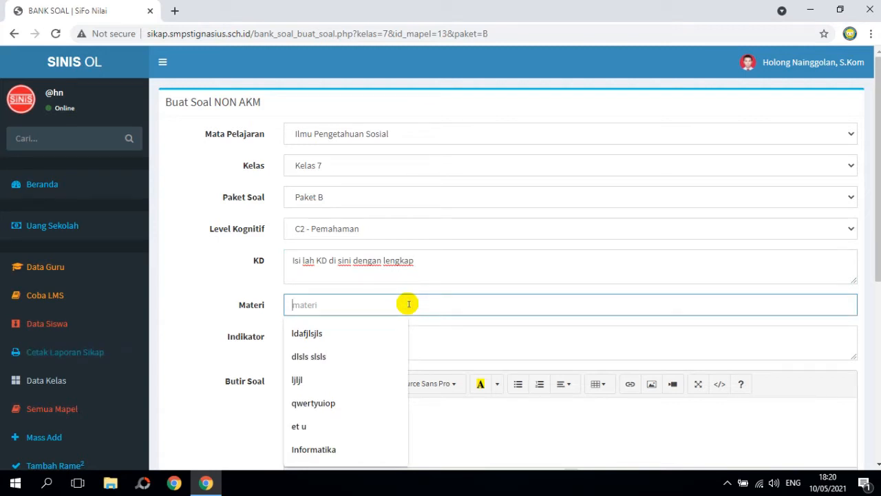
type("Matei")
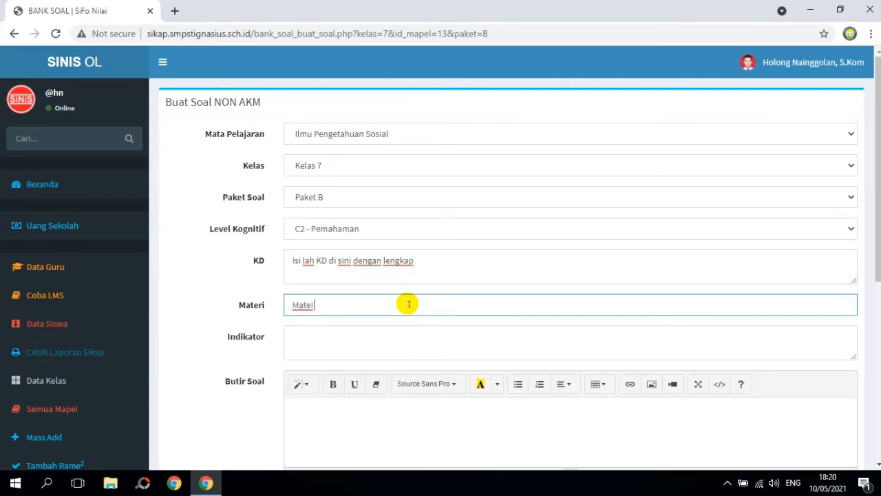
key("BackSpace")
type("ri")
type(" Pra")
type(" Kemerdeka")
type("an")
key("ctrl+Left")
key("ctrl+Left")
key("ctrl+shift+Left")
key("BackSpace")
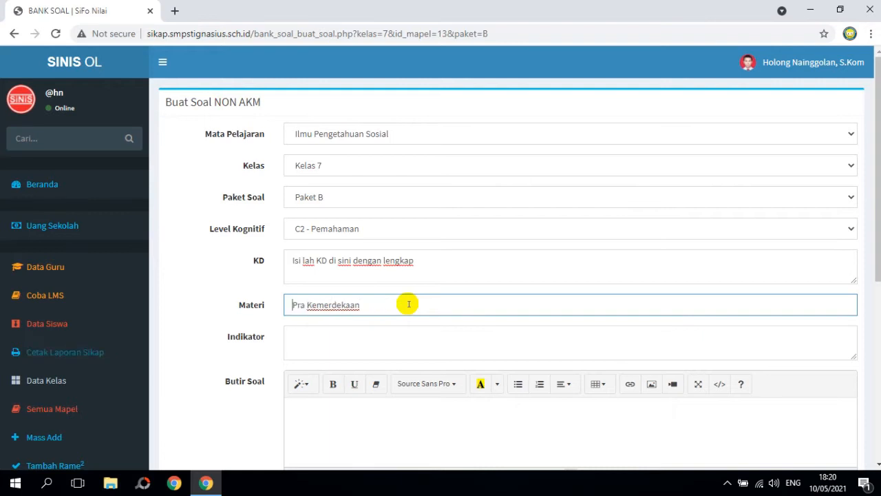
Fill in the Indikator field with "Siswa memahami bla bla bla".
left_click(415, 347)
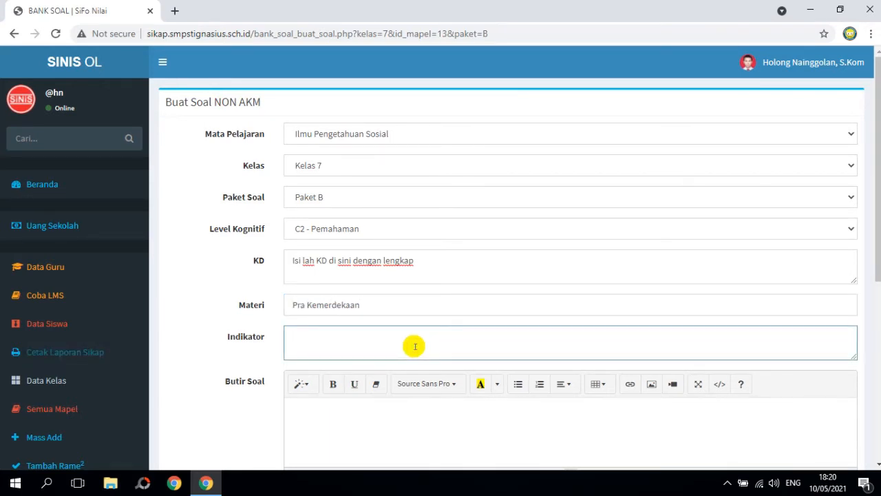
left_click(247, 232)
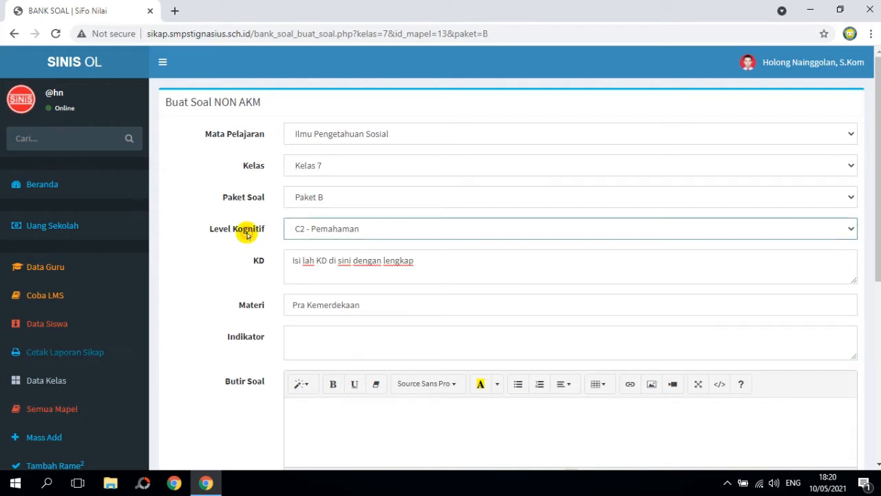
left_click(324, 349)
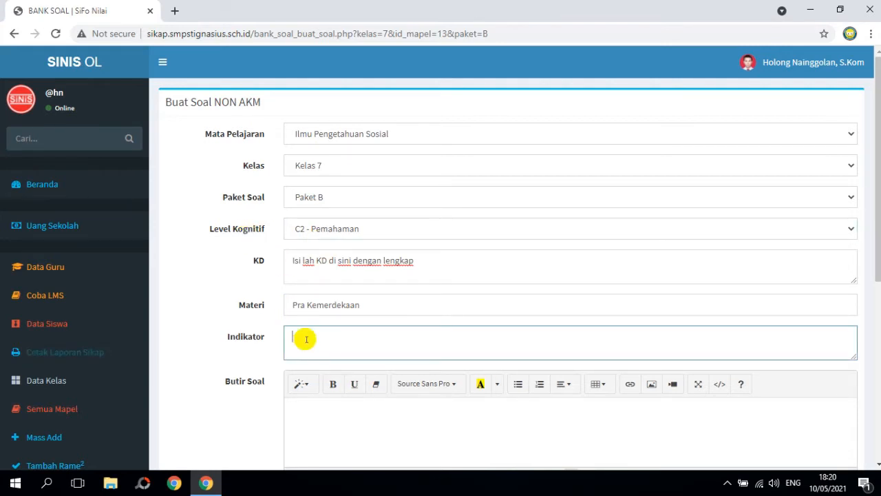
type("Siswa memahami bla ")
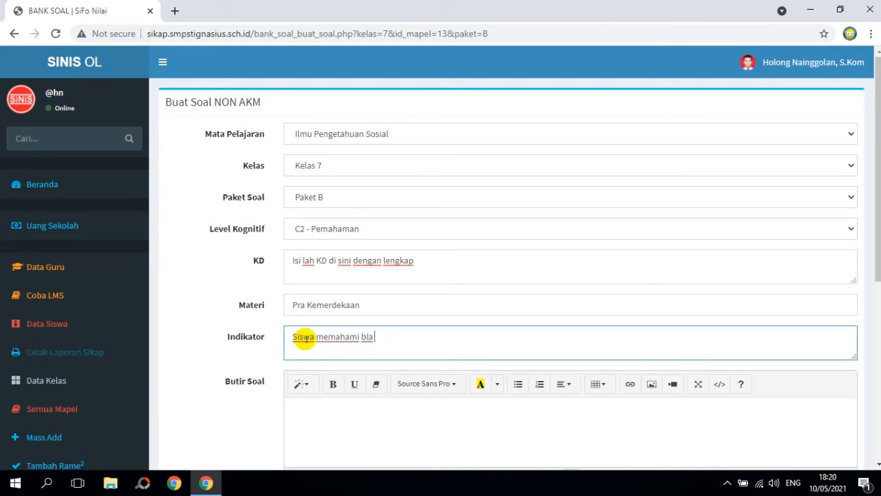
type("bla bla")
Write "Perhatikan Gambar berikut!" as the Butir Soal text and add an empty line below it.
scroll(413, 338, "down", 2)
left_click(489, 296)
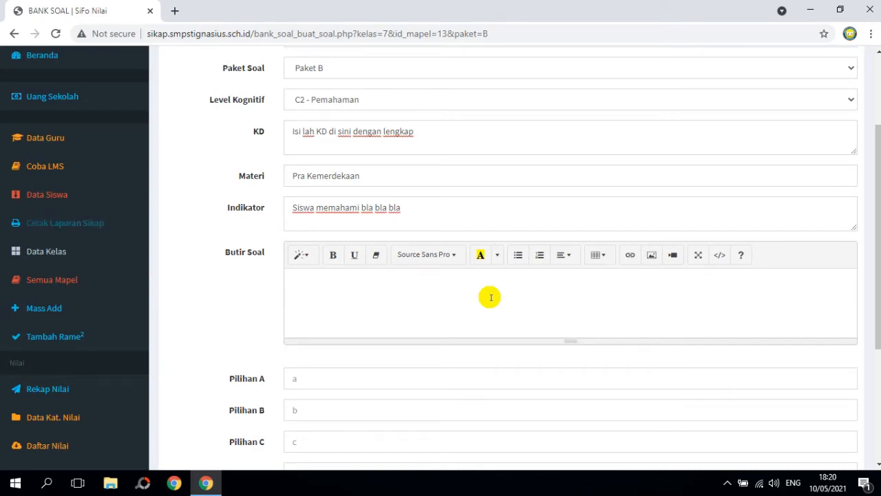
left_click(490, 298)
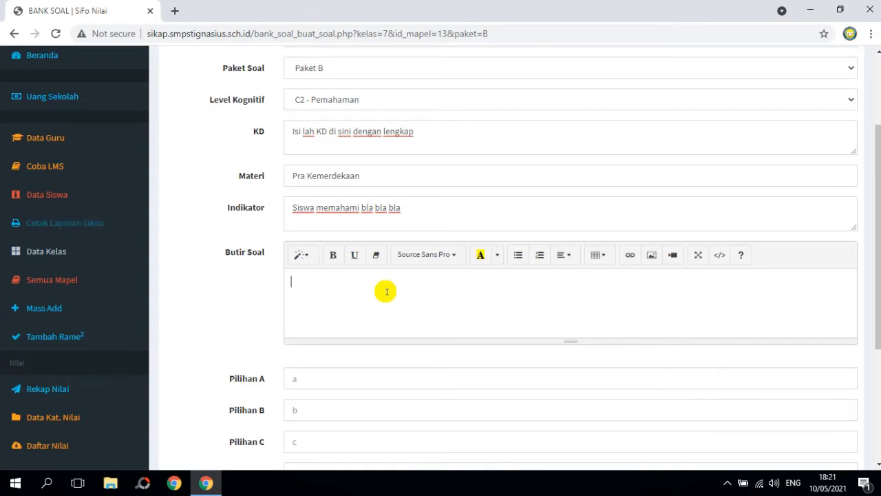
type("Perhatikan Gambar be")
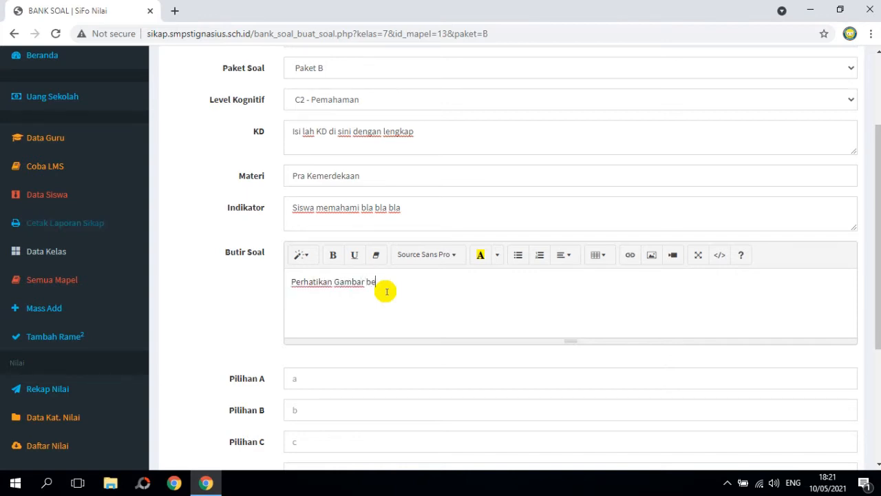
type("rikut!")
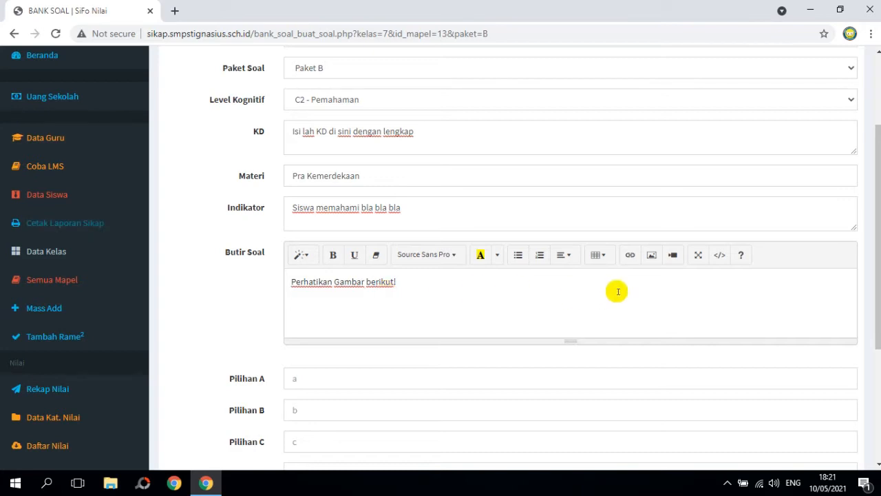
key("Return")
key("Return")
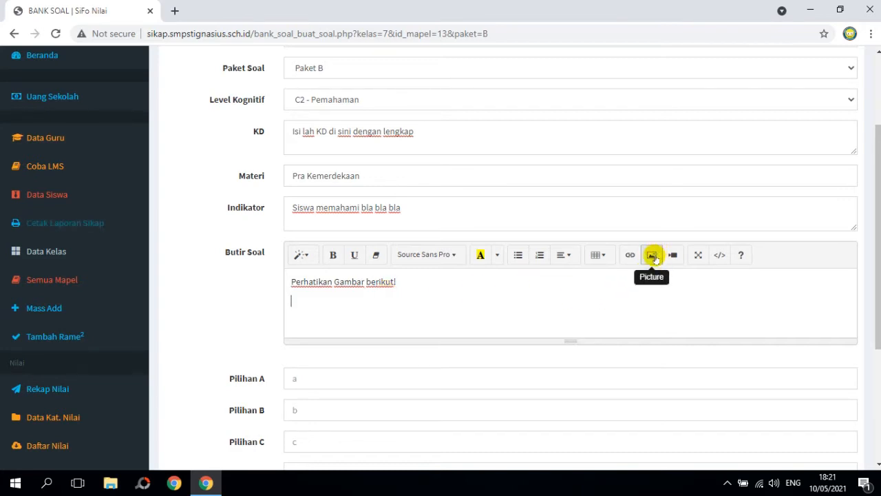
Open the image insertion dialog for Butir Soal, and search Google Images for "gambar" in a new browser tab.
left_click(652, 255)
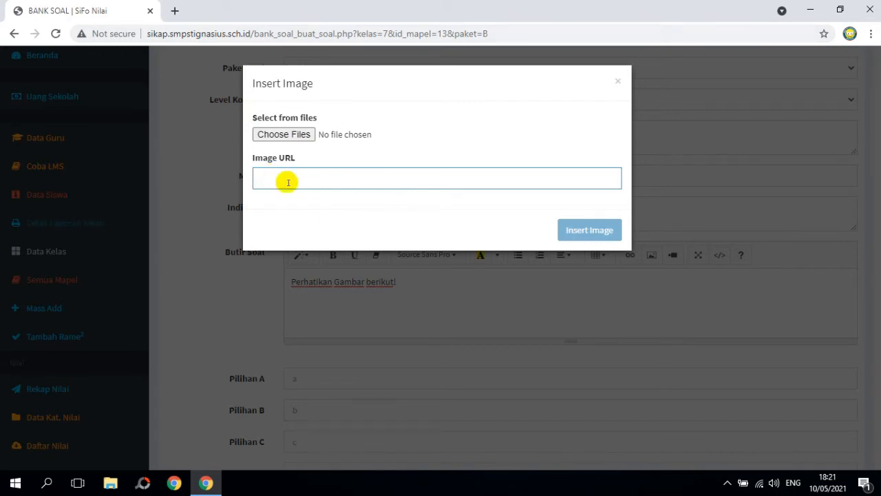
left_click(175, 13)
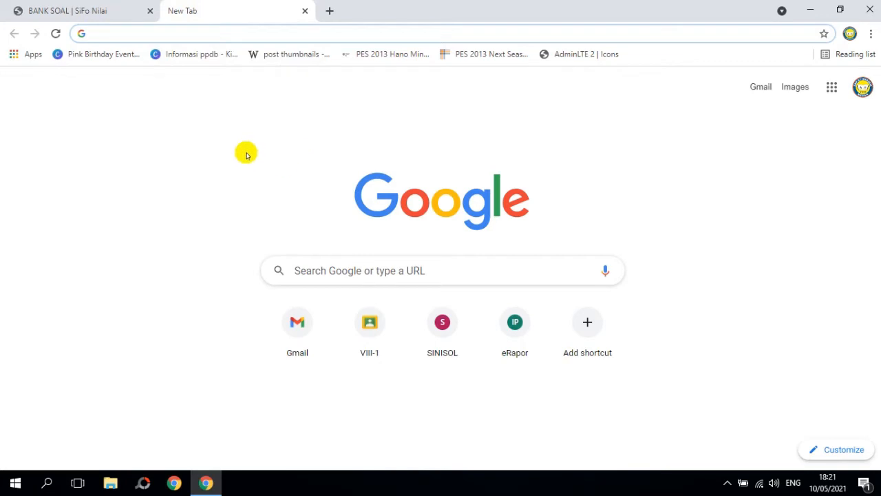
left_click(396, 201)
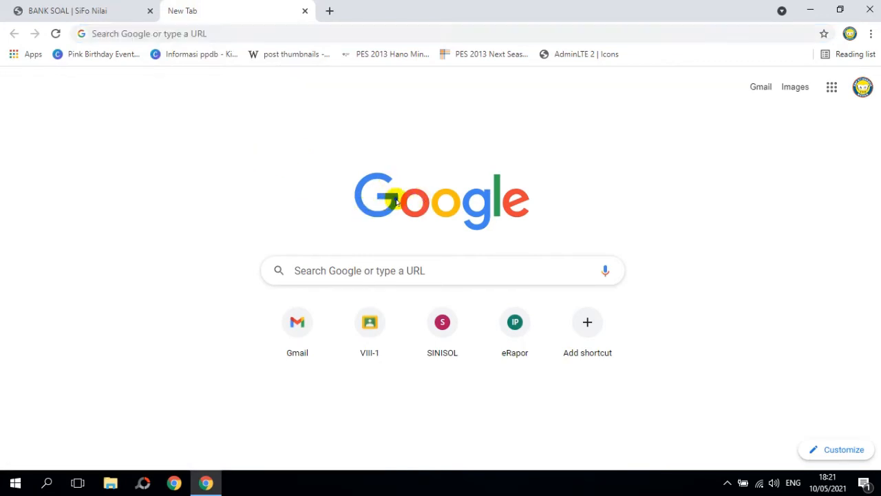
right_click(397, 202)
left_click(354, 190)
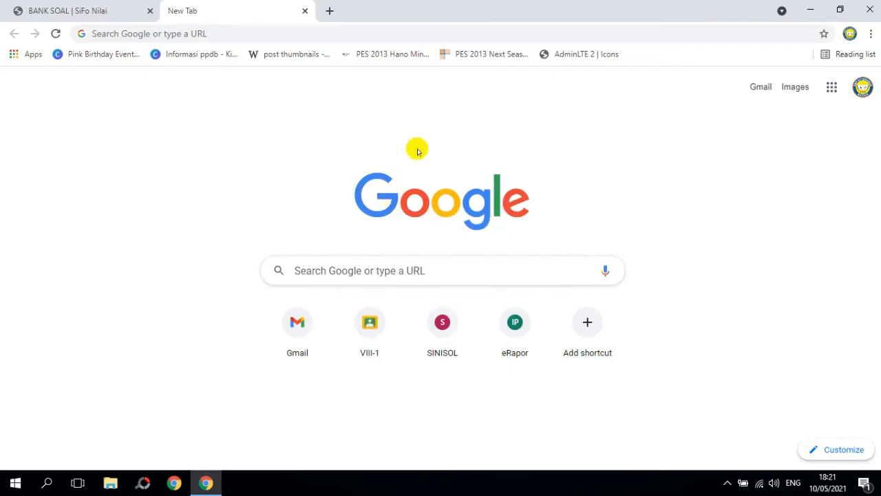
left_click(786, 90)
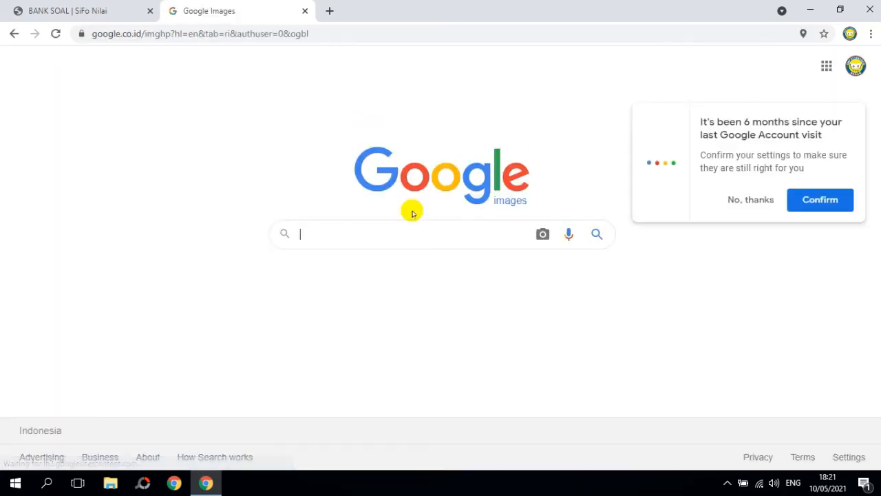
type("gambar")
key("Return")
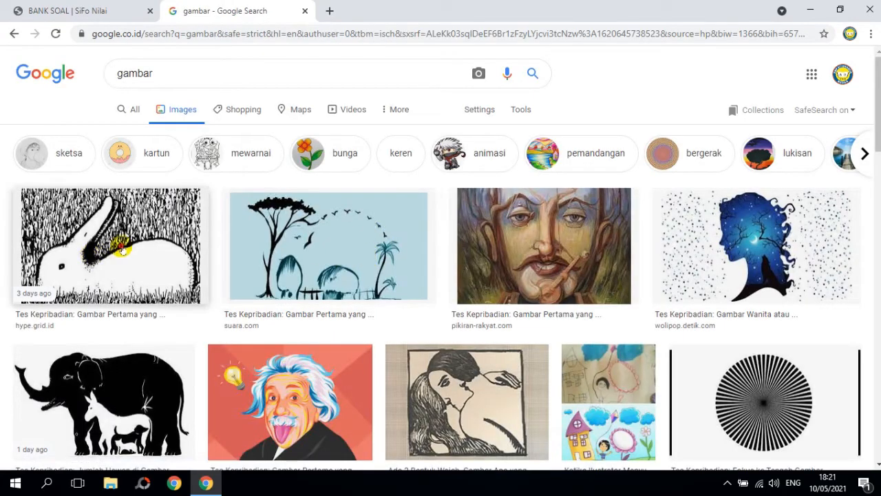
Open the first result, the black-and-white rabbit drawing, as an image in its own tab and copy its address.
left_click(121, 249)
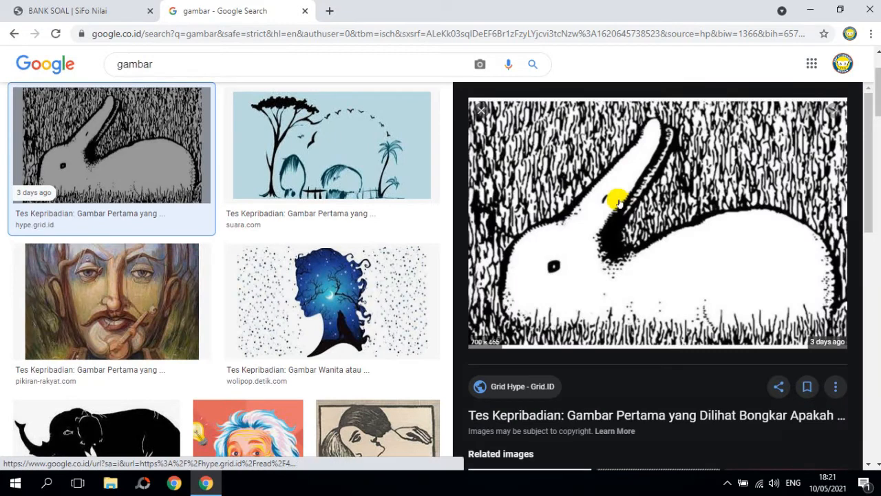
right_click(617, 199)
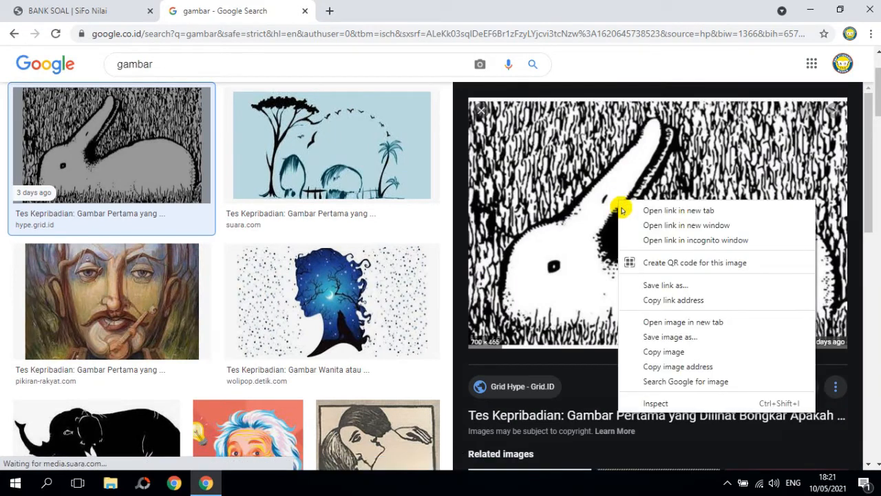
left_click(689, 326)
left_click(360, 11)
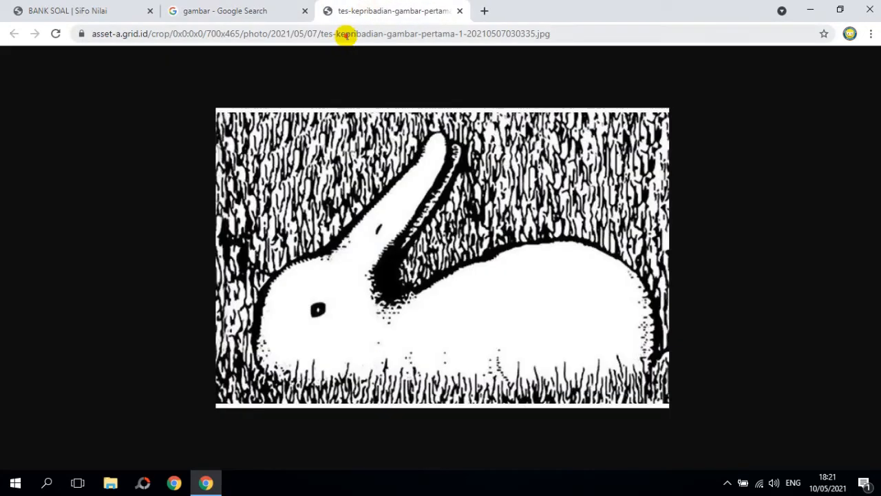
left_click(346, 35)
key("ctrl+c")
Return to the question form and insert the rabbit picture into Butir Soal using the copied image address.
left_click(114, 9)
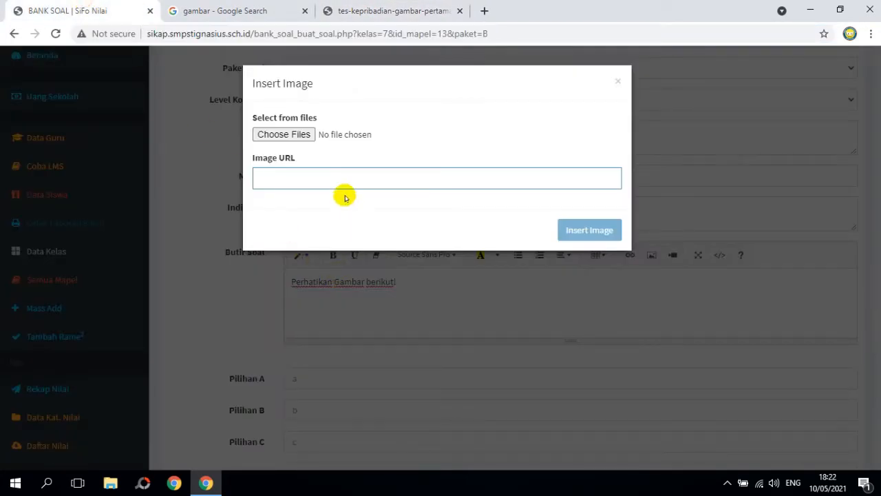
key("ctrl+v")
left_click(587, 238)
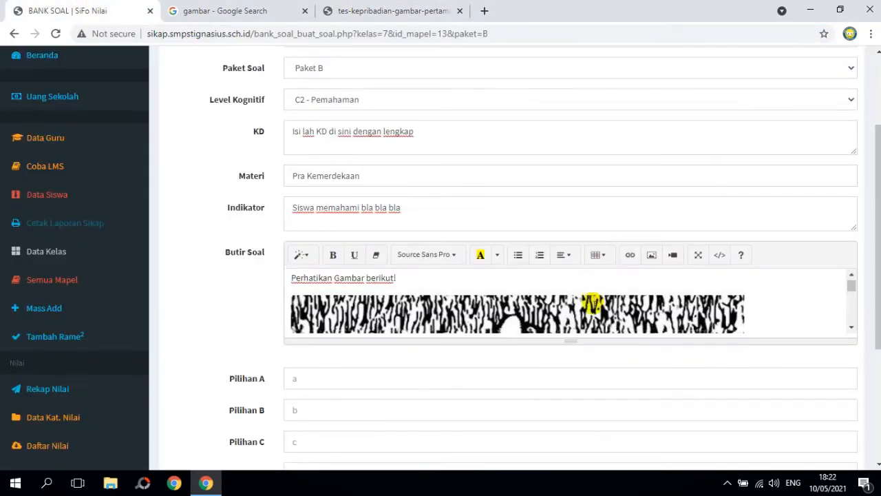
Below the inserted image, add the line "Sumber: Sumber Waras" and the question "Menurut kamu gambar apakah itu?".
scroll(696, 325, "down", 3)
scroll(771, 306, "down", 2)
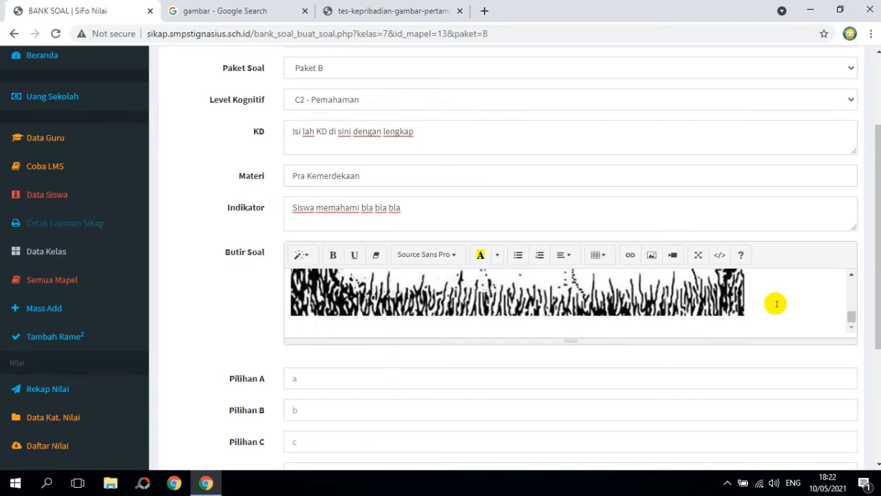
scroll(776, 304, "down", 1)
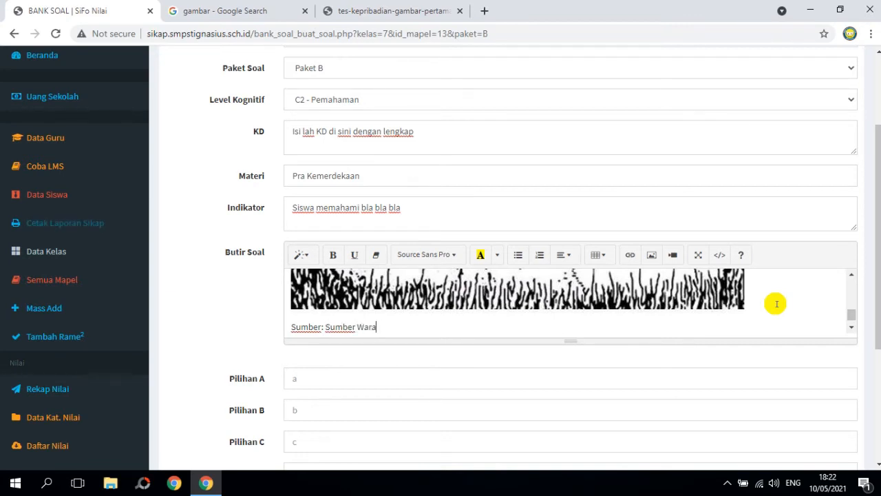
key("Return")
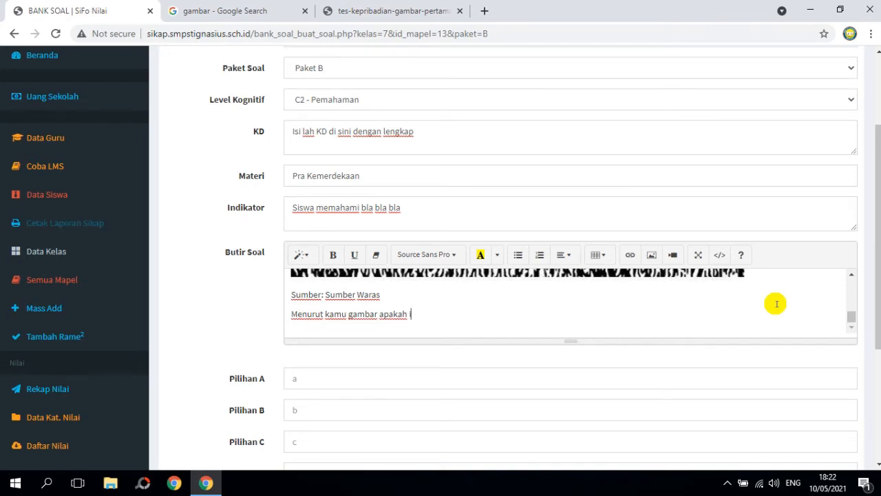
Fill in the answer options: Pilihan A "ayam", Pilihan B "anjing", Pilihan C "babi" and Pilihan D "hoda".
left_click(711, 379)
left_click(441, 234)
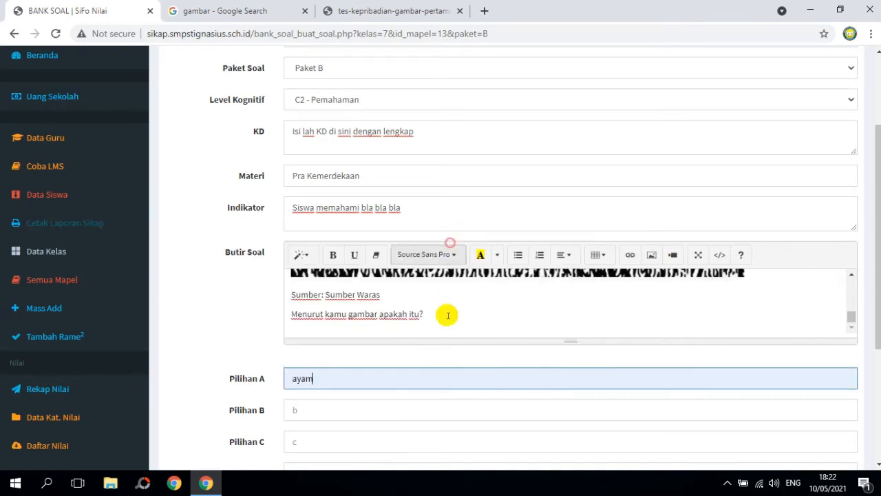
left_click(382, 410)
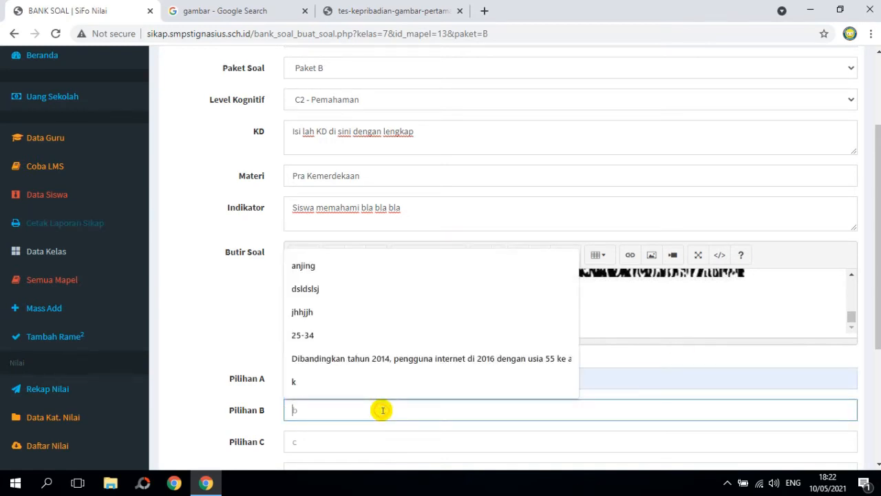
left_click(395, 269)
scroll(350, 269, "down", 3)
left_click(348, 246)
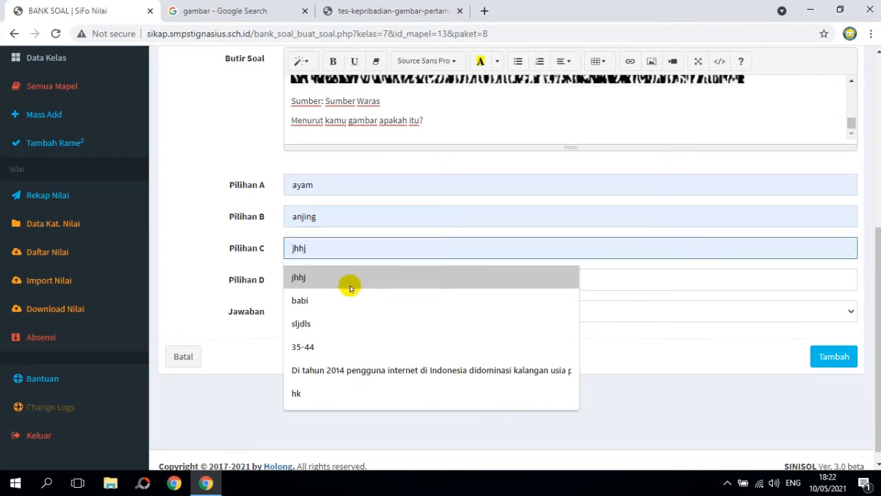
left_click(421, 303)
left_click(362, 281)
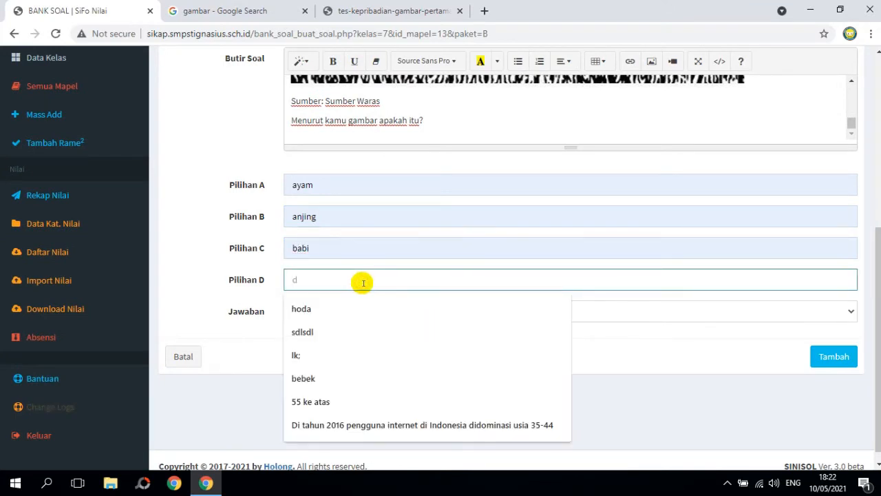
type("hoda")
Set the Jawaban to C and add the image question to the question bank.
left_click(468, 314)
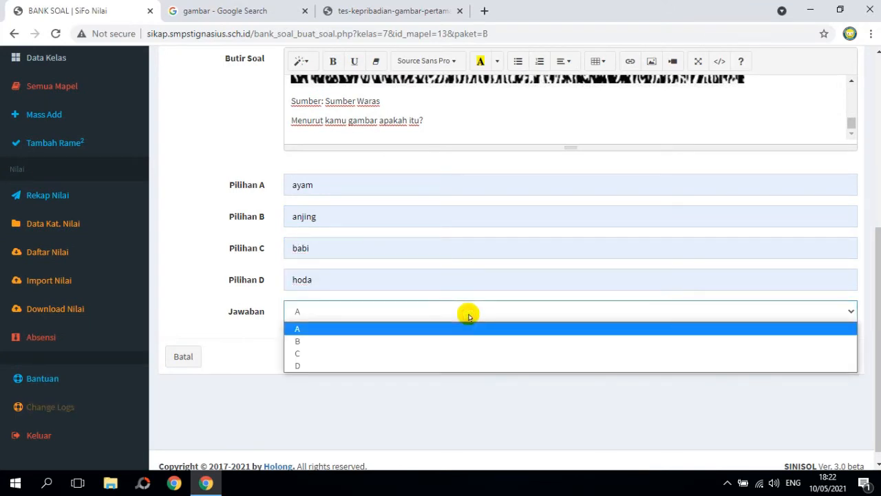
left_click(441, 354)
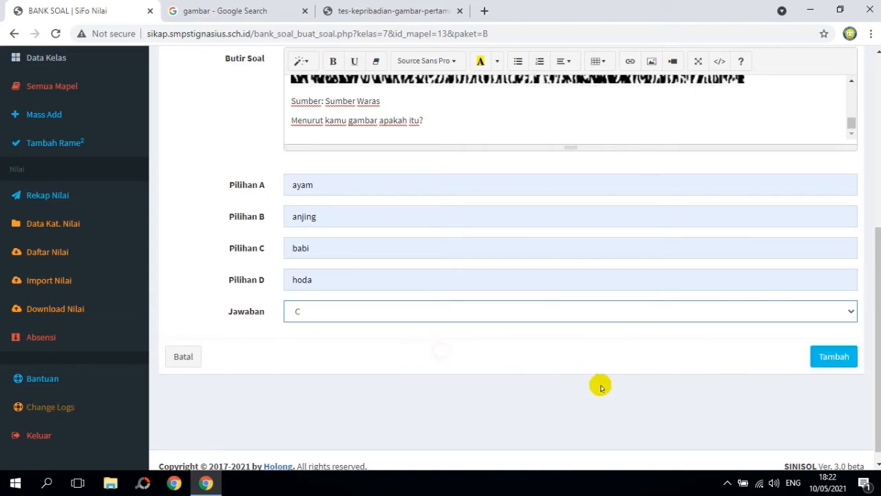
left_click(826, 361)
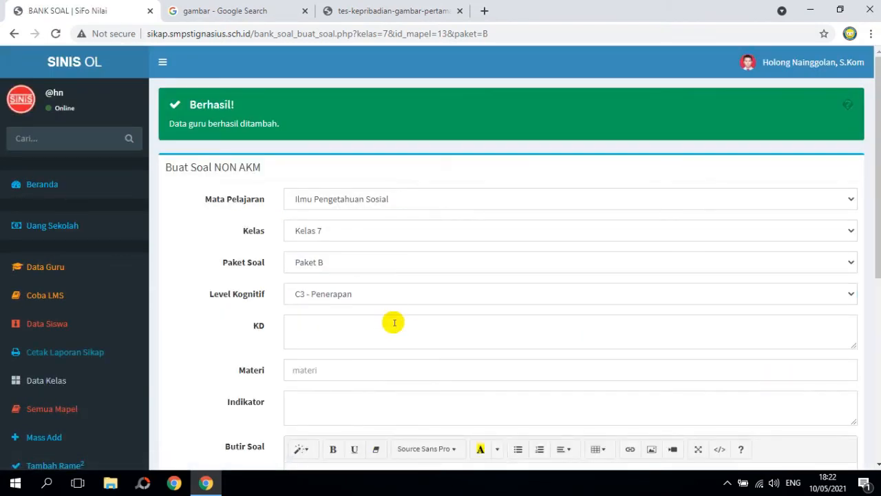
Fill a second question's KD with "adohkszlkjds", Materi with "dskjdsfjkd", Indikator with "kldjdfkjdf", and Butir Soal with placeholder text starting "ldjfdk dk fdko".
scroll(393, 324, "down", 1)
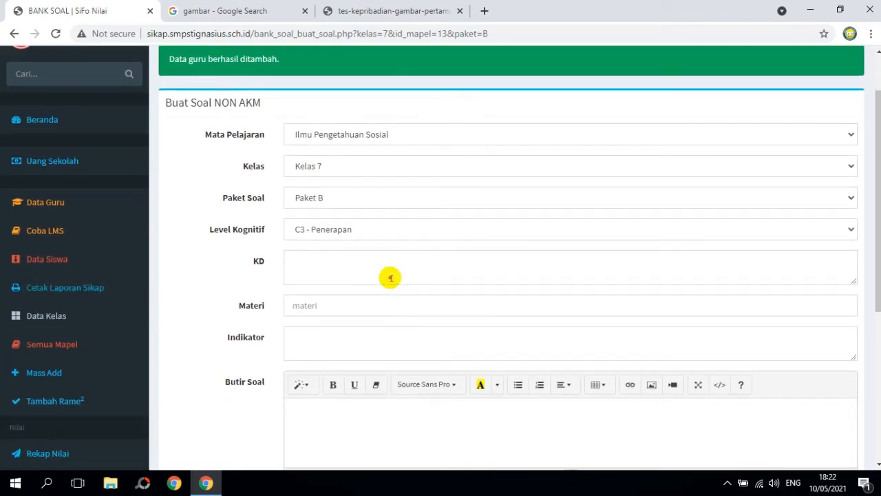
left_click(390, 278)
key("Tab")
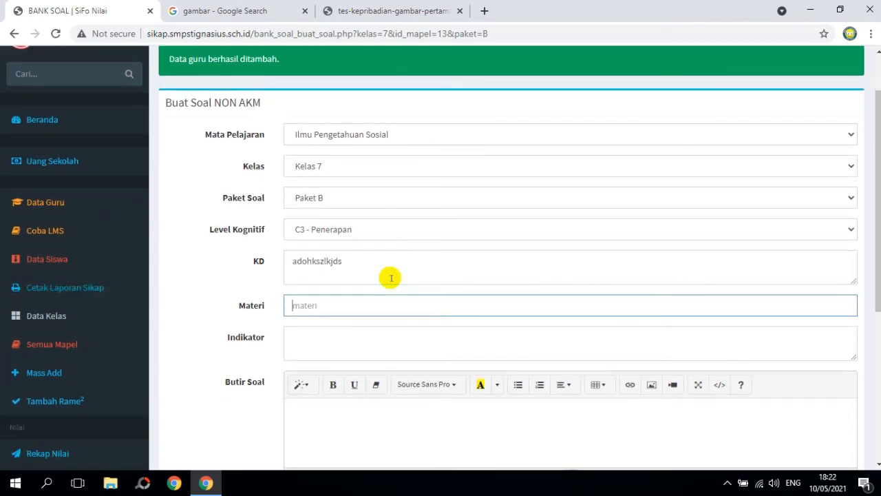
type("dskjdsfjkd")
key("Tab")
type("kldj")
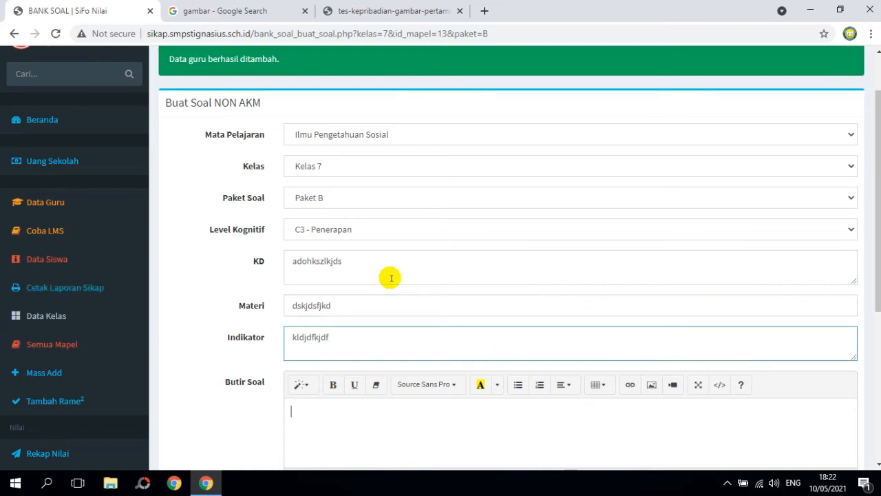
type("ld")
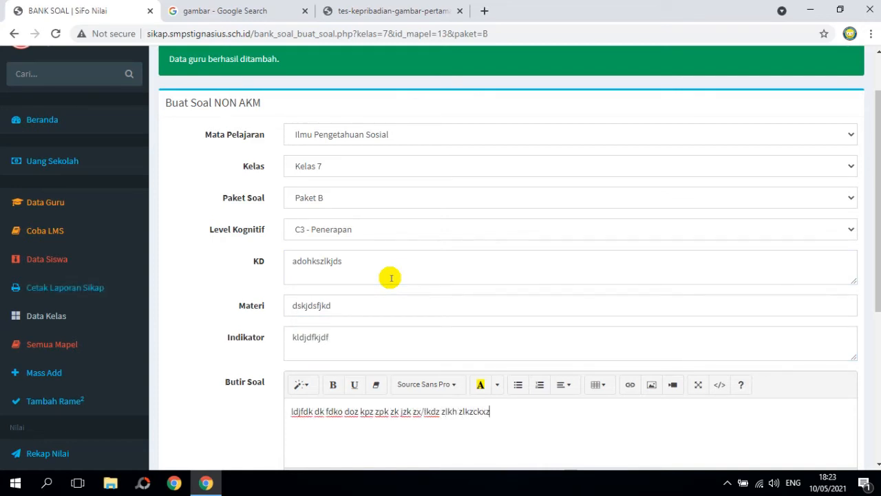
Fill in the answer options: Pilihan A "dkjdkl", Pilihan B "KCJKDK", Pilihan C "DKKDKD" and Pilihan D "DKDFKDFJ".
scroll(390, 277, "down", 4)
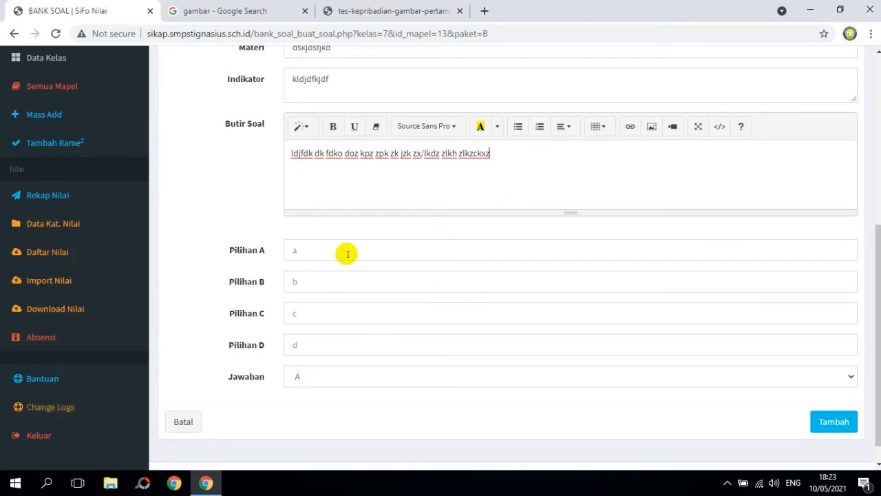
left_click(349, 253)
type("dkjdkl")
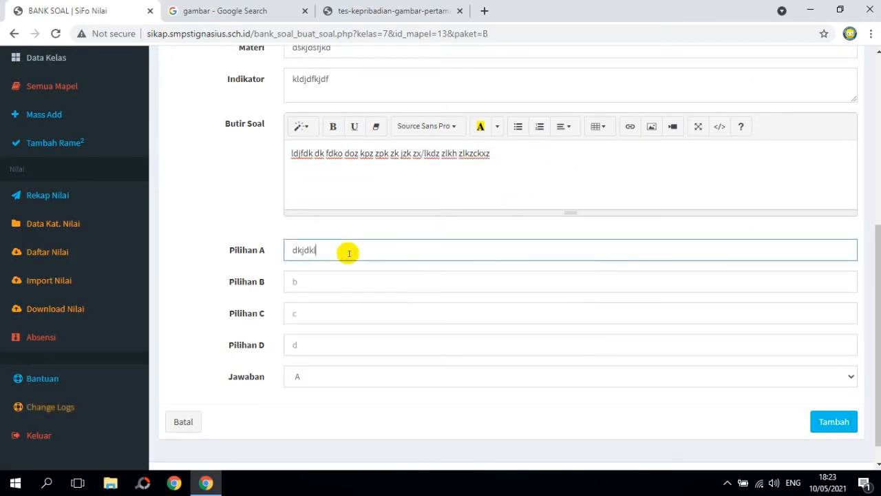
key("Tab")
type("KC")
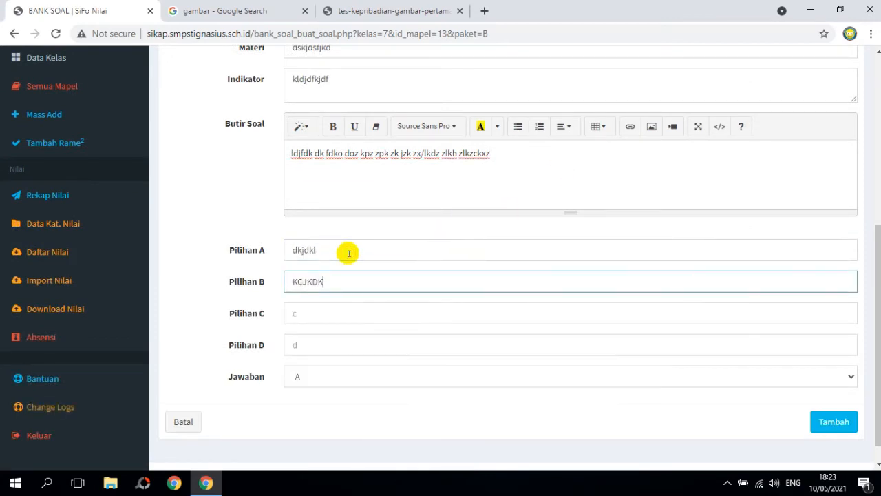
key("Tab")
type("DK")
key("Tab")
type("DKDFKDFJ")
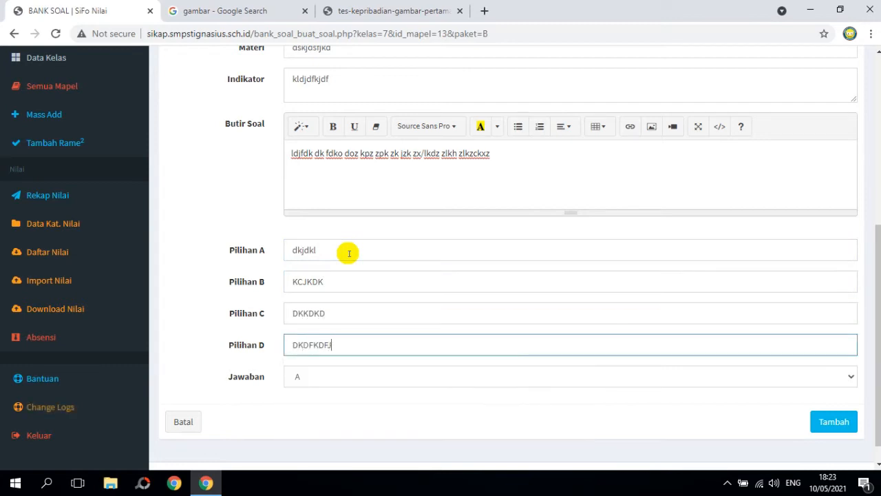
Set the second question's Jawaban to B and add the question to the question bank.
left_click(315, 376)
left_click(311, 403)
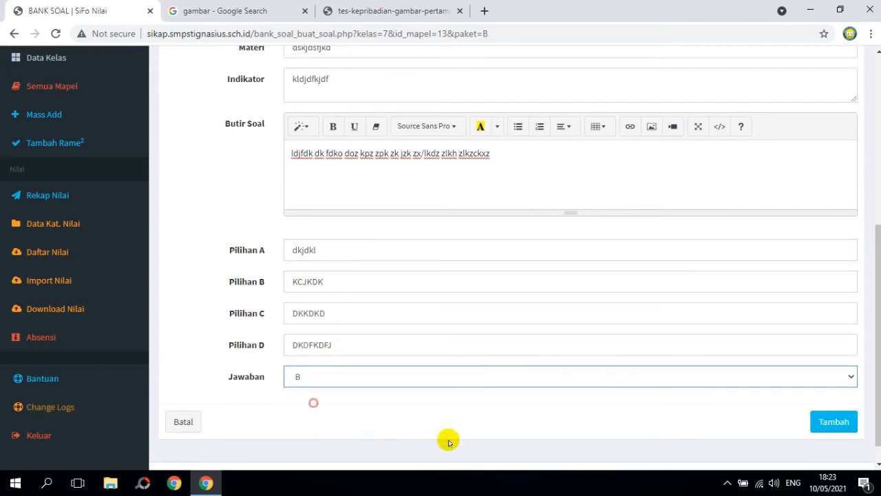
left_click(834, 421)
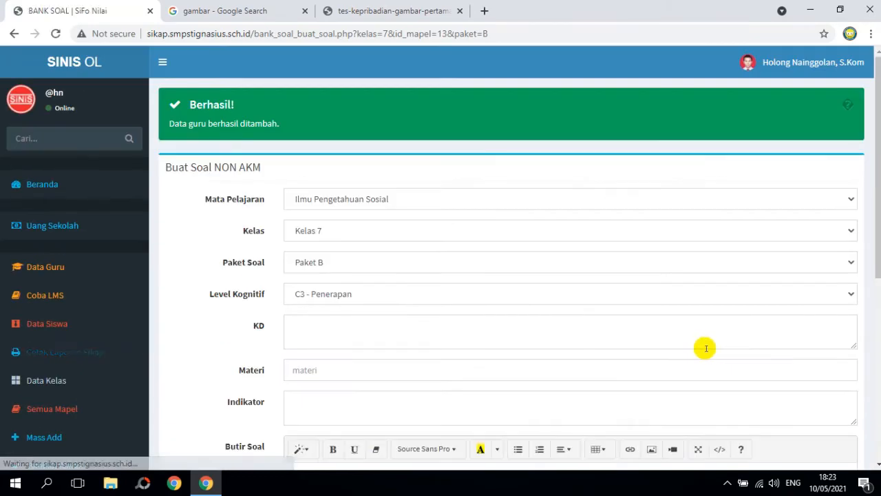
Leave the question form for the Bank Soal page and return to the Coba LMS overview.
scroll(317, 242, "down", 3)
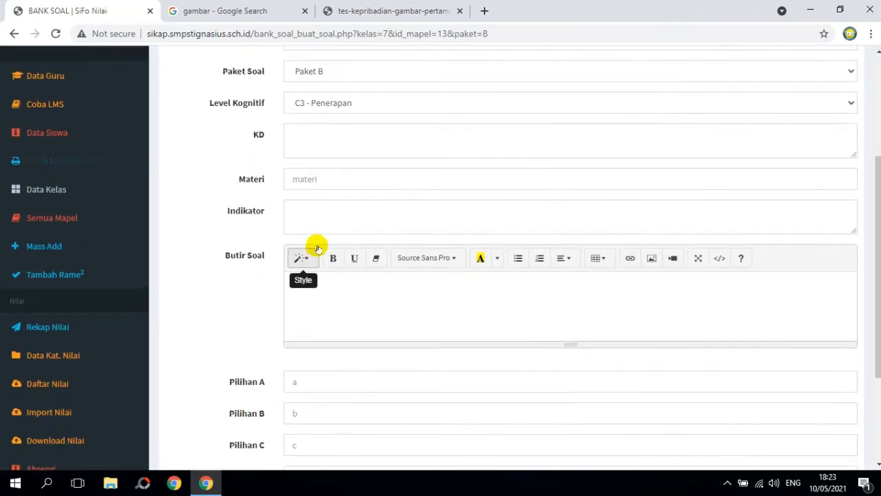
scroll(316, 242, "up", 3)
scroll(413, 261, "down", 2)
left_click(55, 167)
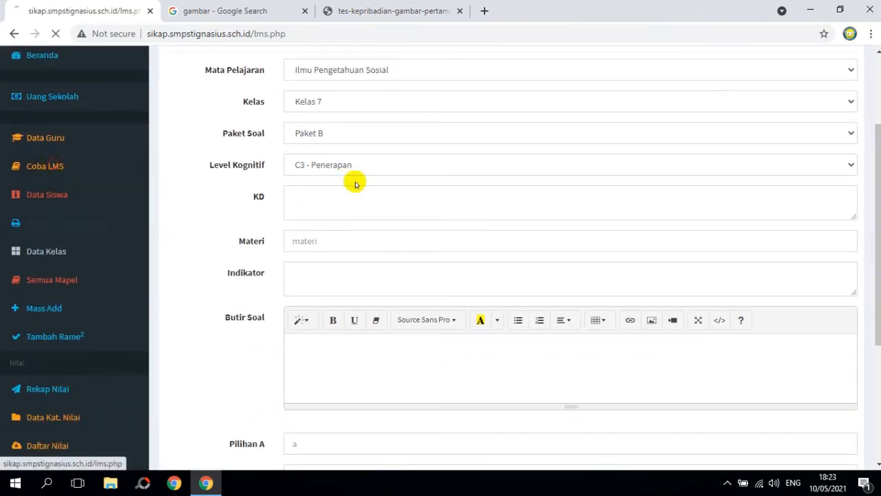
left_click(587, 123)
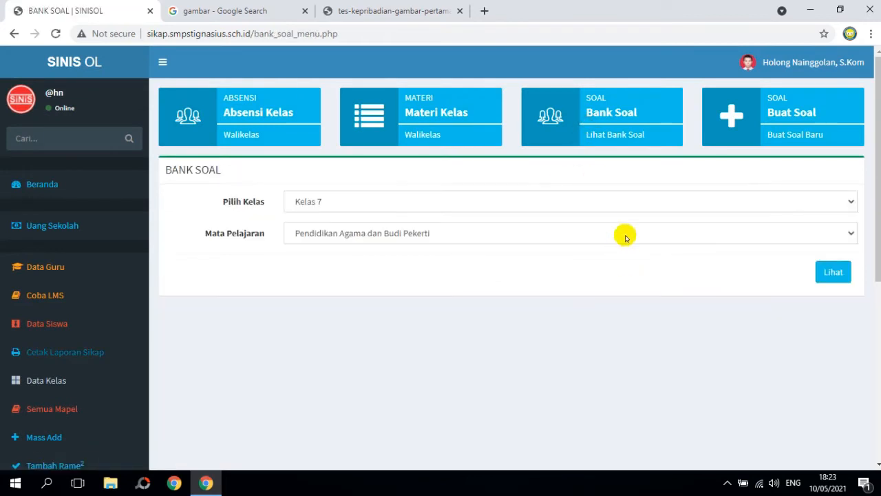
left_click(72, 303)
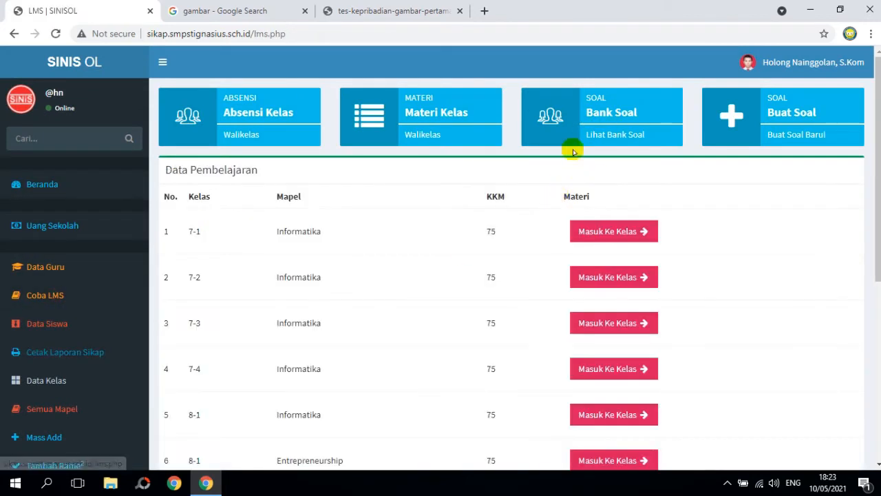
Open the Bank Soal list for Kelas 7, Ilmu Pengetahuan Sosial.
left_click(575, 117)
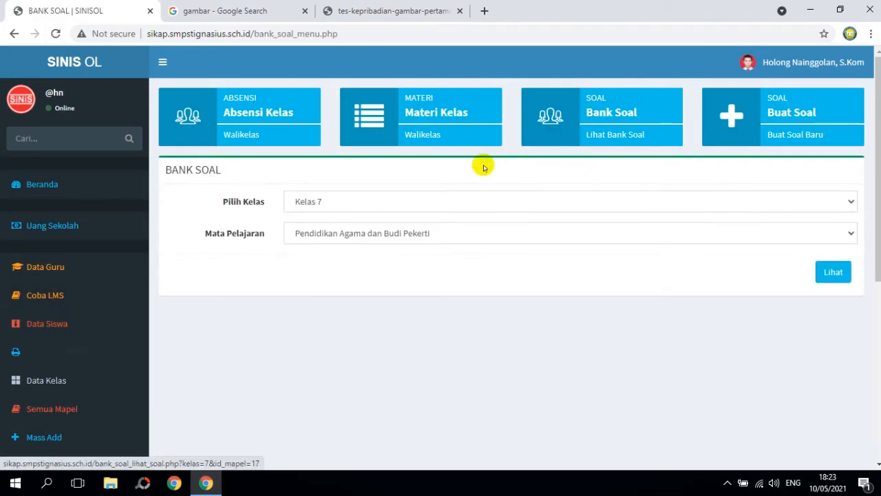
left_click(343, 197)
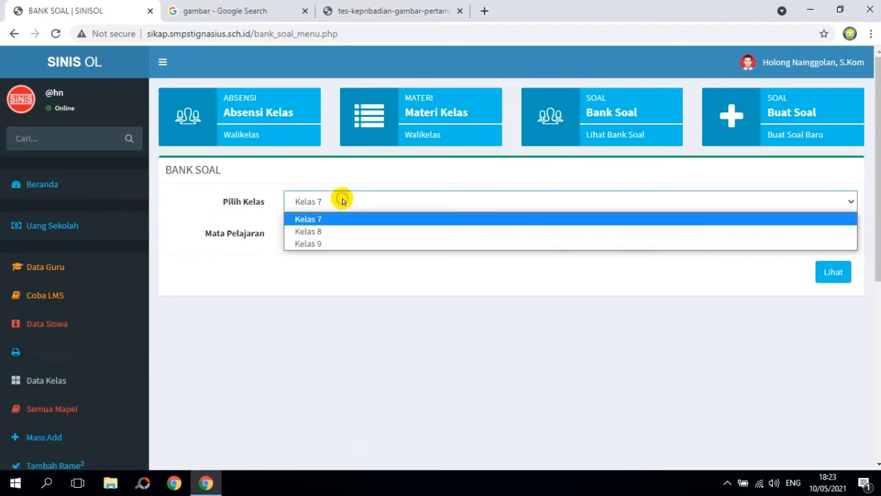
left_click(343, 198)
left_click(342, 234)
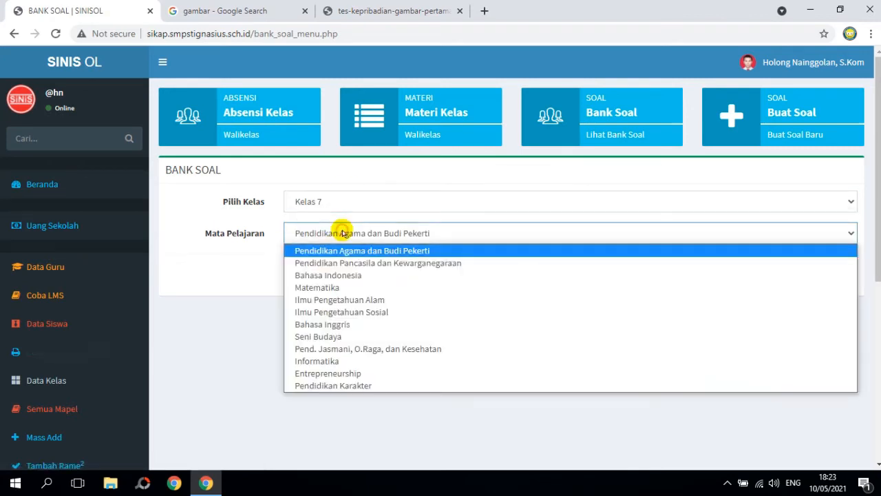
left_click(354, 312)
left_click(834, 272)
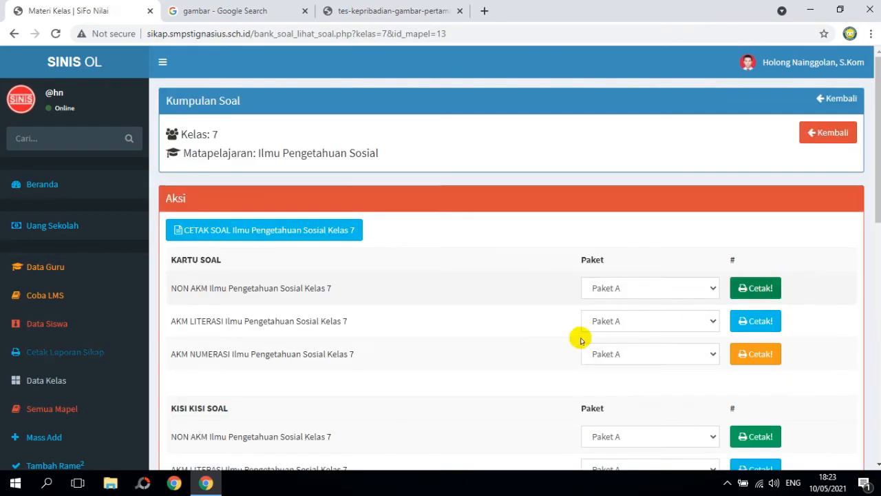
Examine the listed questions and the Kartu Soal and Kisi Kisi print options, and return to the Bank Soal selection page.
scroll(458, 358, "down", 10)
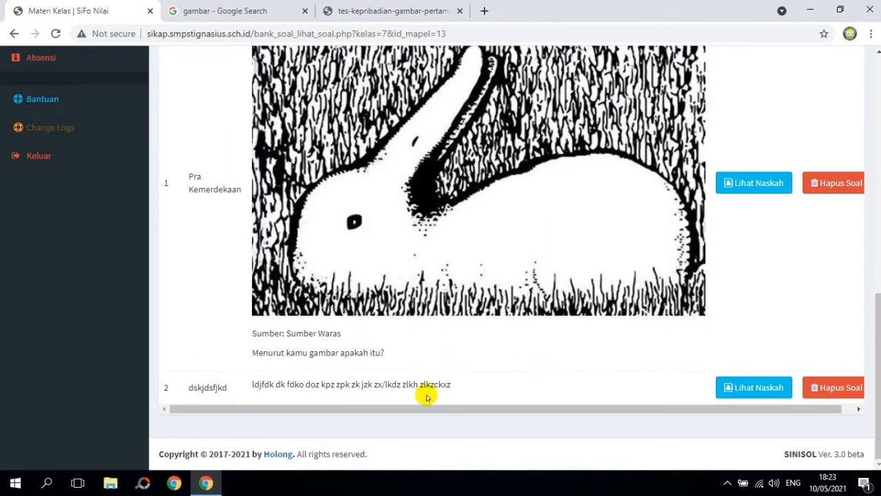
scroll(478, 322, "up", 3)
scroll(477, 321, "up", 5)
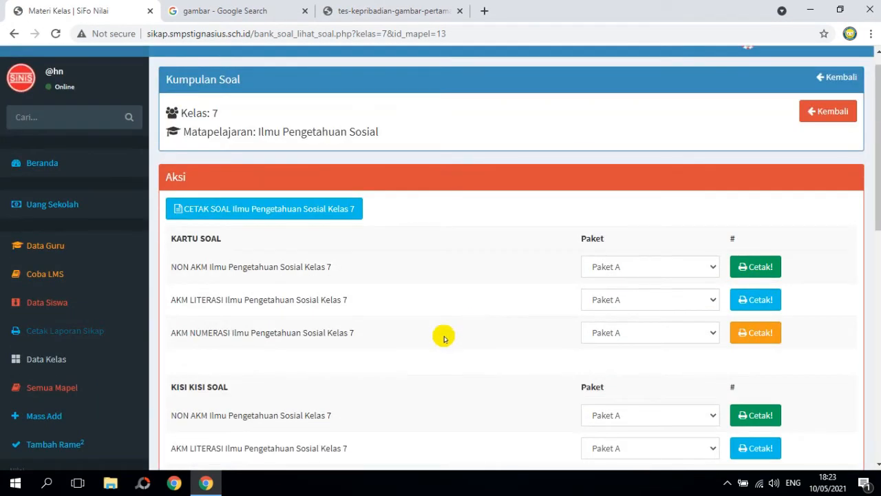
scroll(413, 358, "down", 7)
scroll(370, 400, "up", 5)
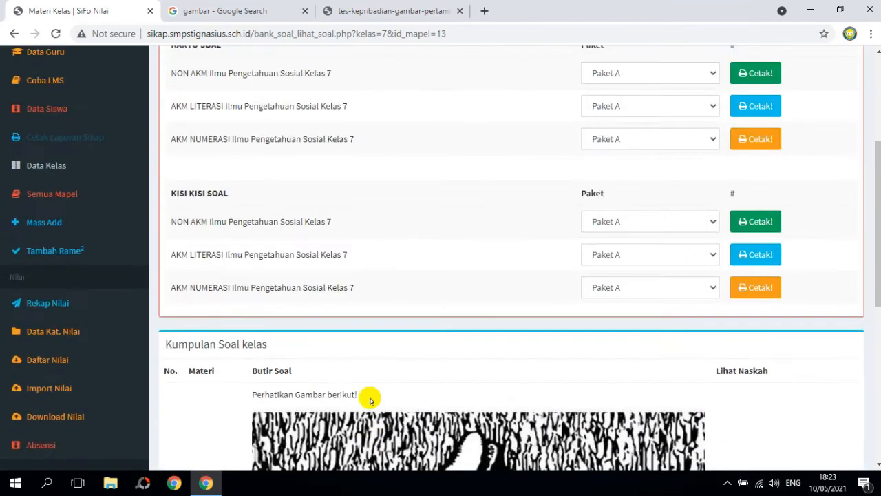
scroll(370, 400, "up", 5)
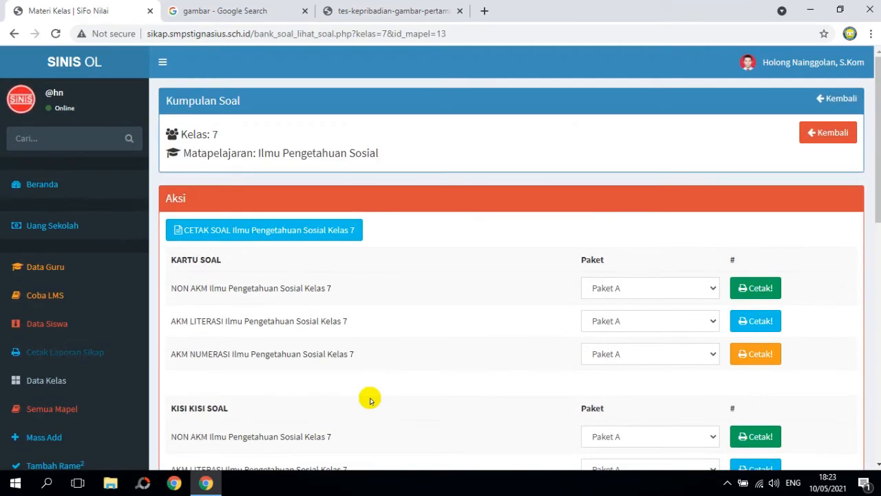
left_click(812, 132)
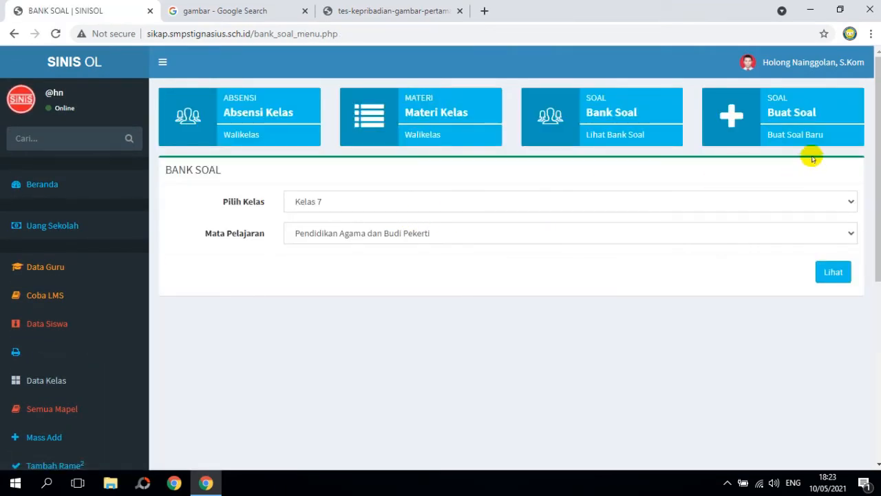
Start a new AKM Literasi question for Kelas 7, Ilmu Pengetahuan Sosial, Paket B.
left_click(797, 125)
left_click(315, 202)
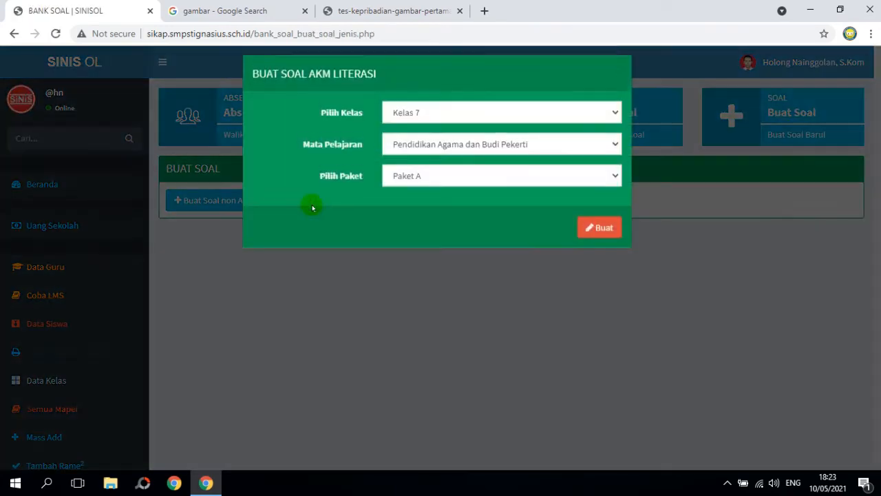
left_click(438, 153)
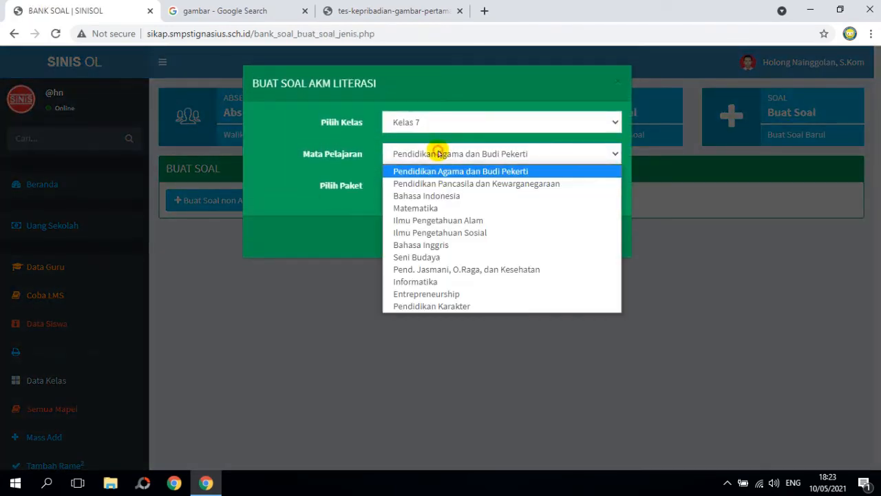
left_click(432, 230)
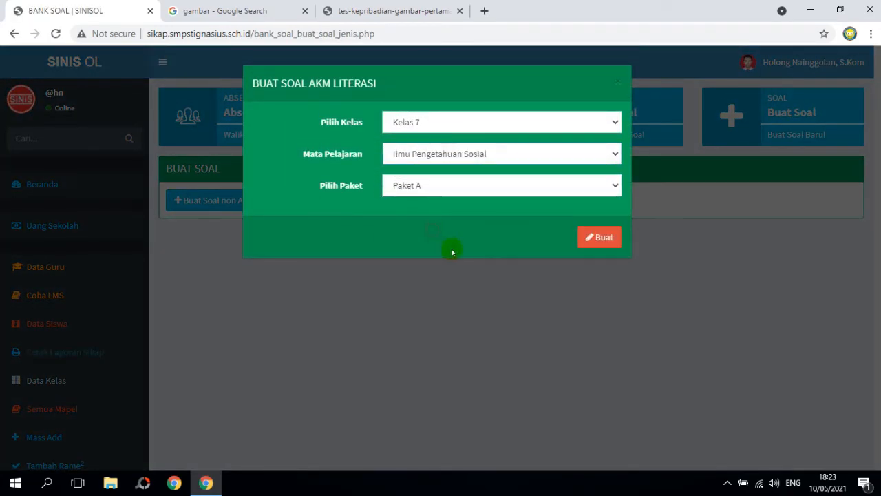
left_click(547, 189)
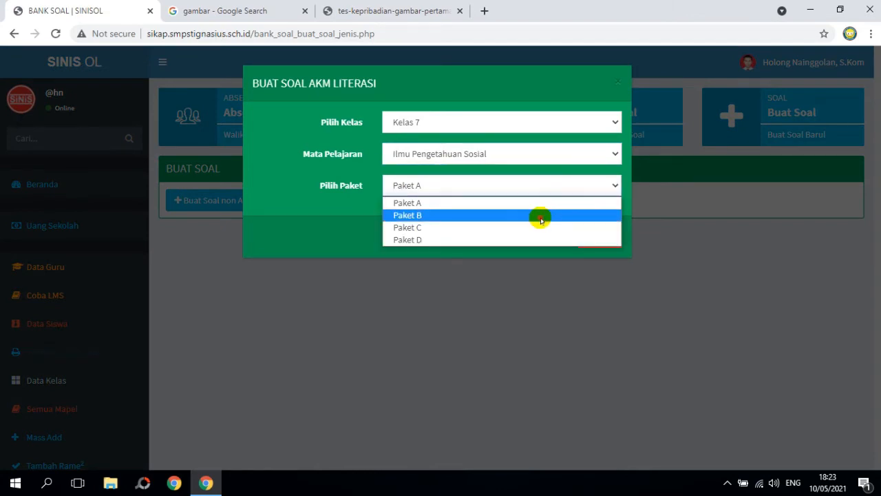
left_click(540, 215)
left_click(593, 238)
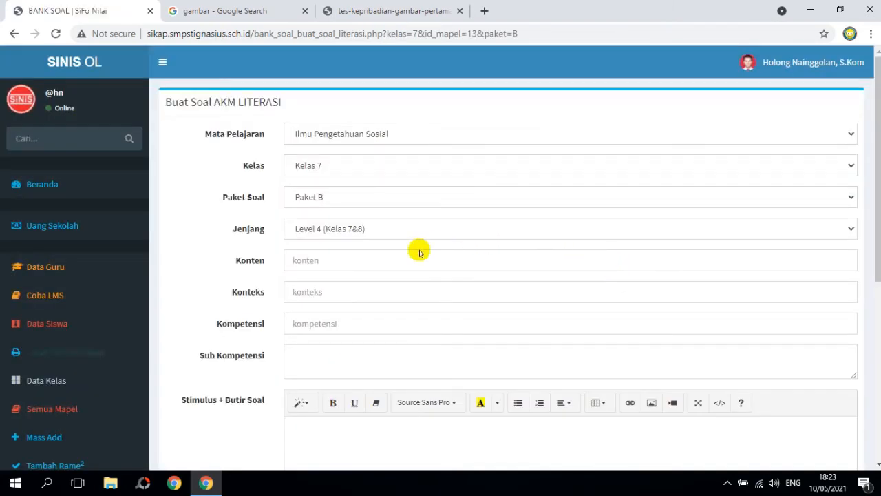
Fill Konten with "Infografis", Konteks with "Saintifik", Kompetensi with "Menemukan Informasi" and Sub Kompetensi with "DSDGH,J.KJ DSY".
left_click(393, 258)
left_click(357, 299)
left_click(354, 293)
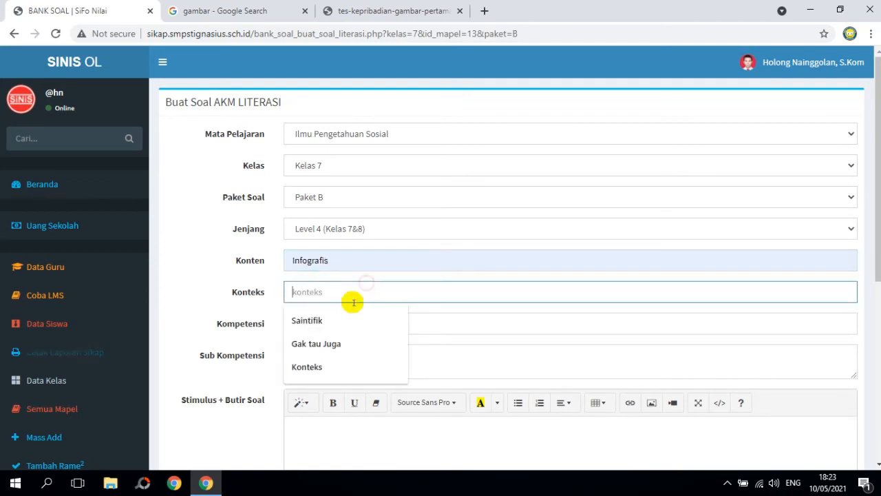
left_click(340, 315)
left_click(365, 325)
left_click(351, 351)
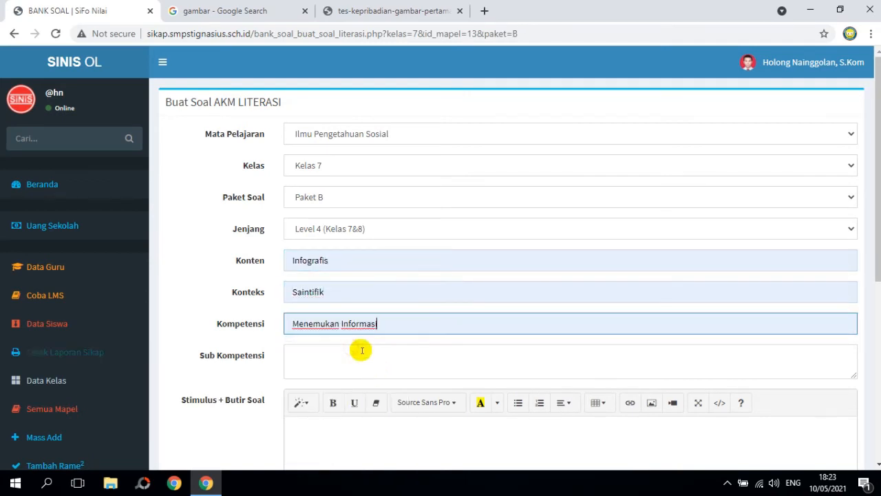
left_click(361, 349)
type("DSDGH,J.KJ  DSY")
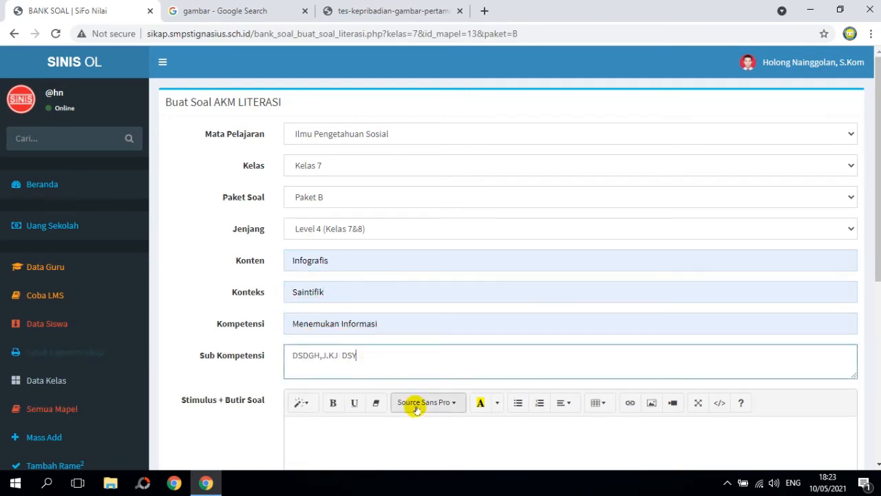
Insert the woman-and-wolf silhouette picture from the Google image results into Stimulus + Butir Soal using its image address.
scroll(417, 403, "down", 3)
left_click(434, 269)
left_click(652, 210)
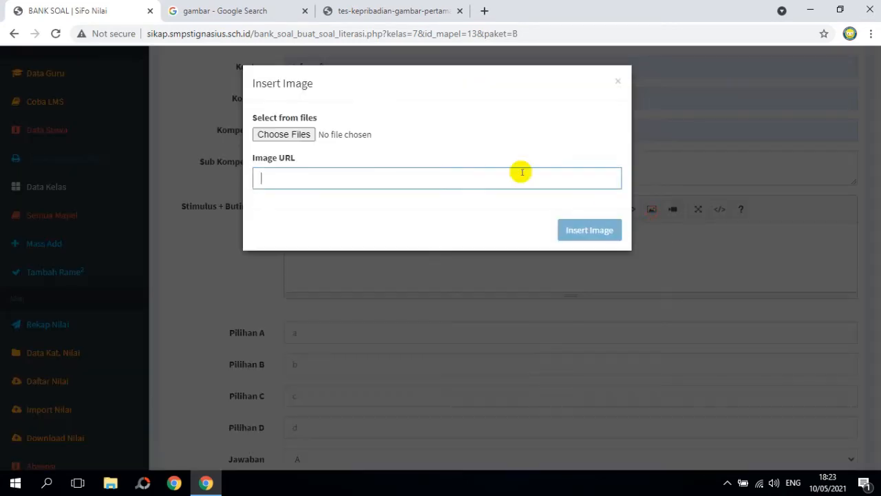
left_click(200, 4)
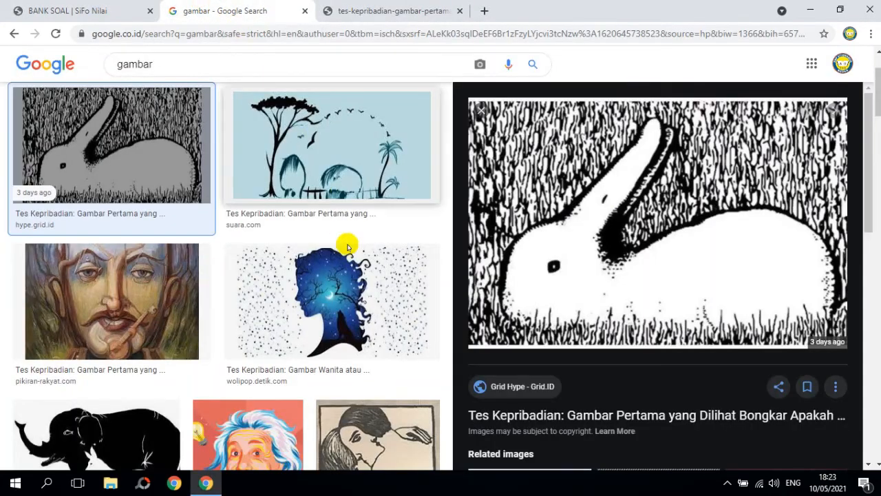
left_click(343, 307)
right_click(611, 185)
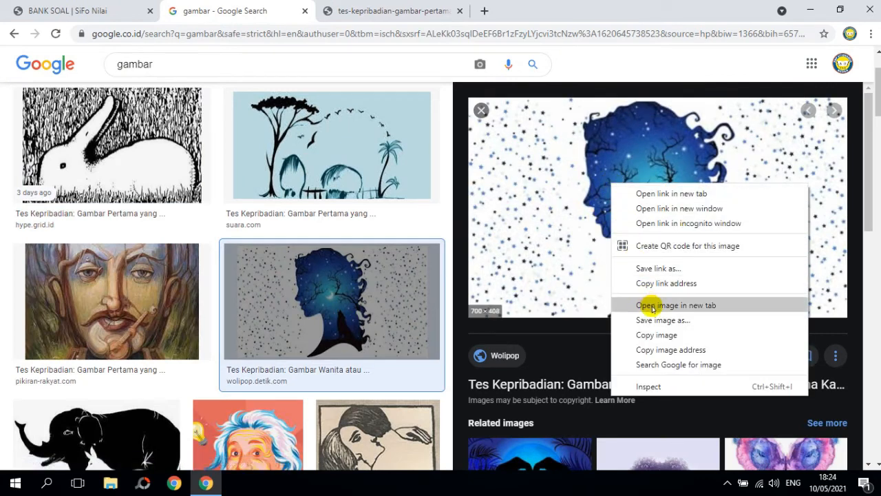
left_click(668, 350)
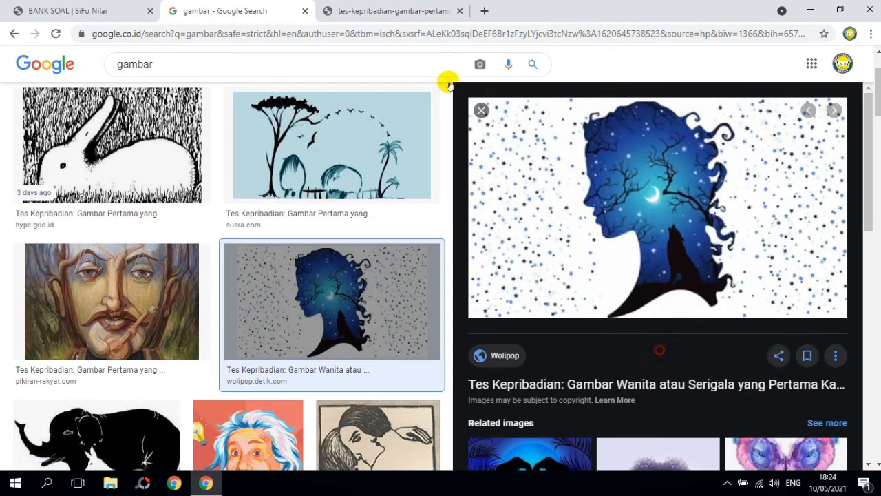
left_click(56, 3)
key("ctrl+v")
left_click(581, 234)
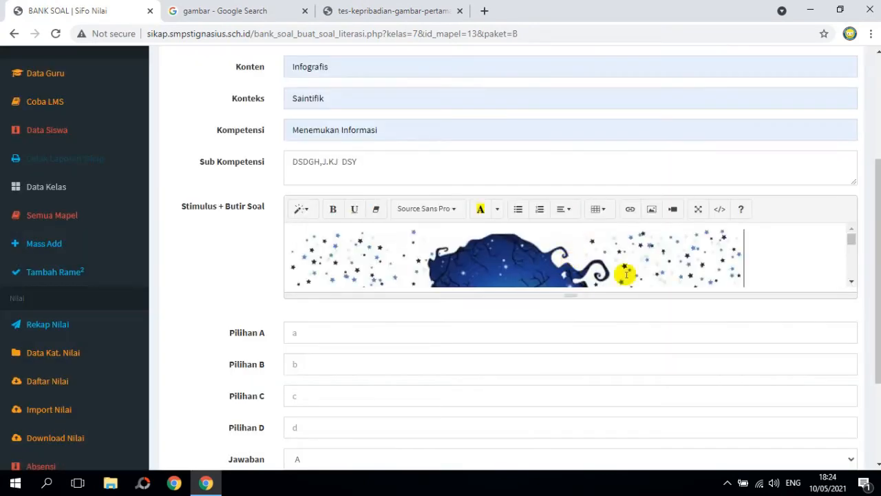
Add the lines "sUMBER:" and "soalnya adalah inis is i" below the inserted image.
key("Return")
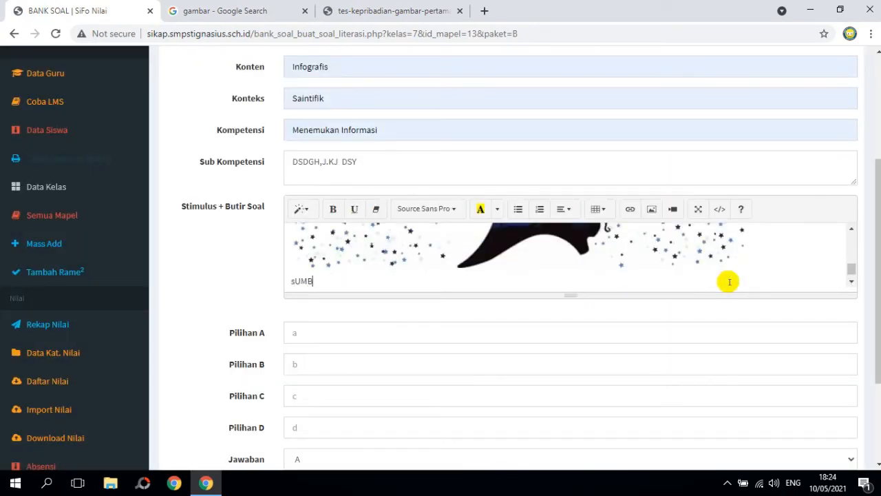
type("sUMBER:")
key("Return")
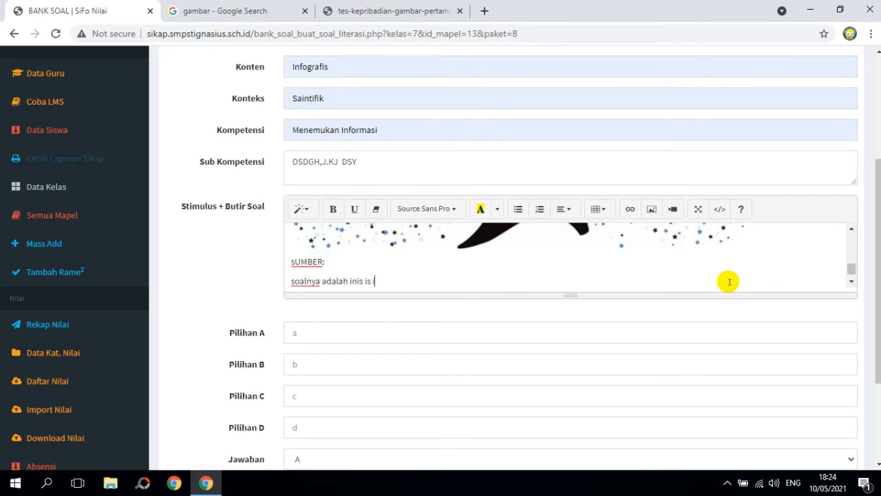
Fill in the answer options: Pilihan A "ssdffsd", Pilihan B "adsfghj", Pilihan C "dsgfhj" and Pilihan D "afsfghj".
left_click(576, 334)
type("ssdffsd")
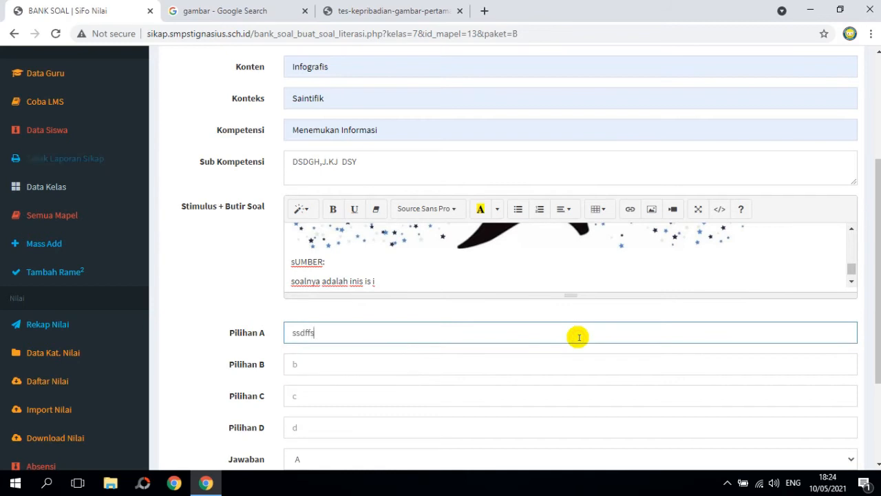
left_click(548, 361)
type("adsfghj")
left_click(472, 388)
type("dsgfhj")
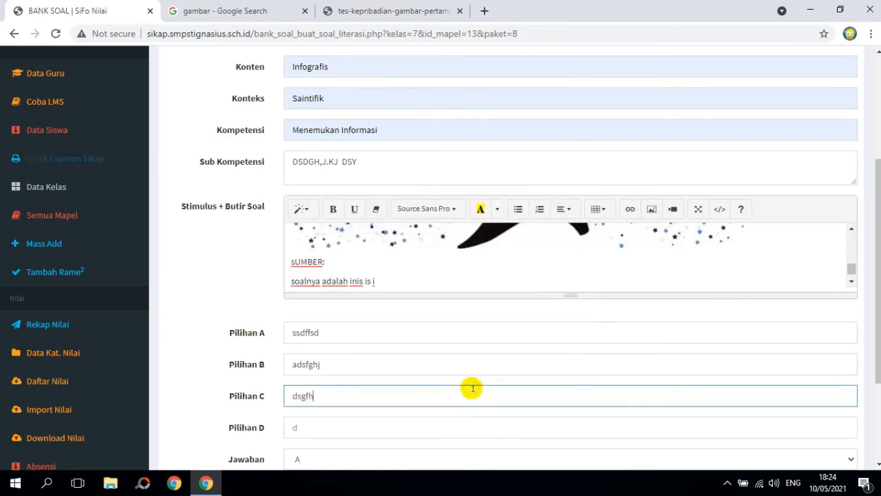
scroll(476, 392, "down", 2)
left_click(388, 295)
type("afsfghj")
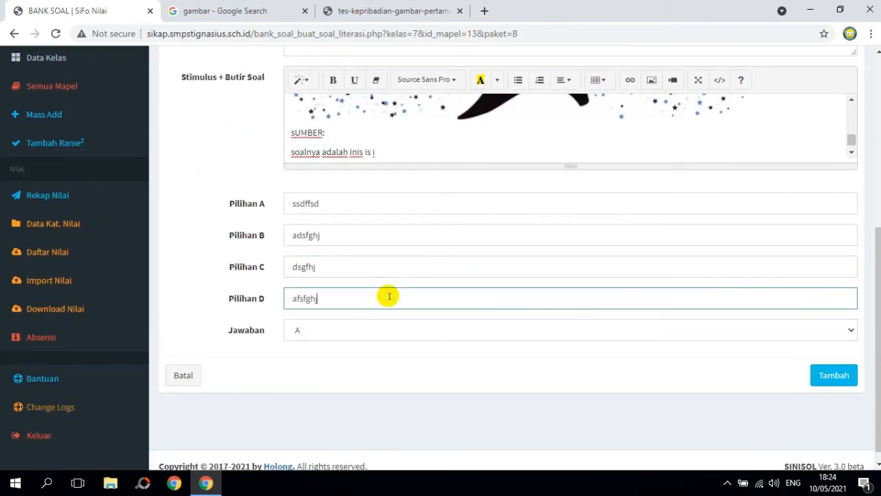
Set the literacy question's Jawaban to C and add the question to the question bank.
left_click(384, 330)
left_click(351, 372)
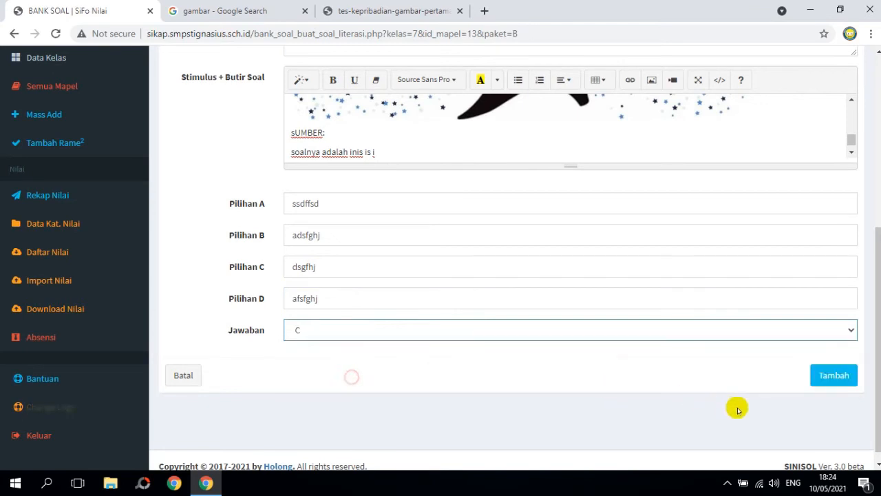
left_click(834, 374)
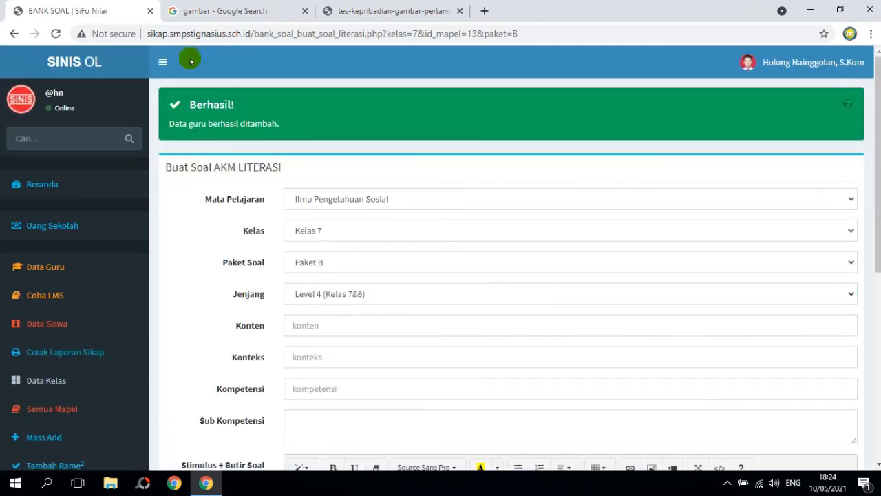
left_click(15, 33)
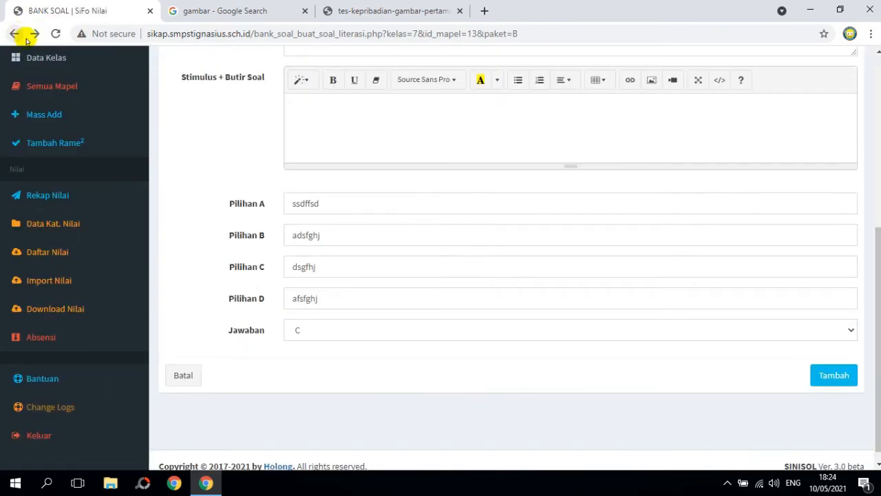
left_click(13, 33)
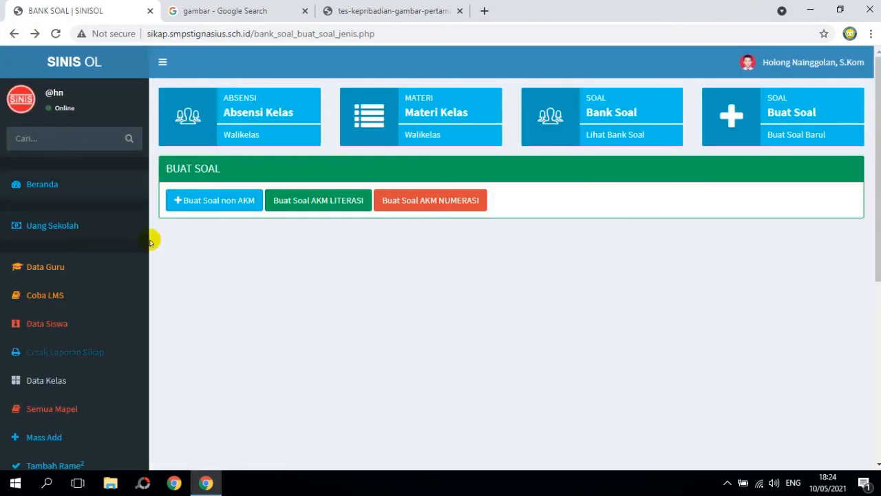
left_click(716, 124)
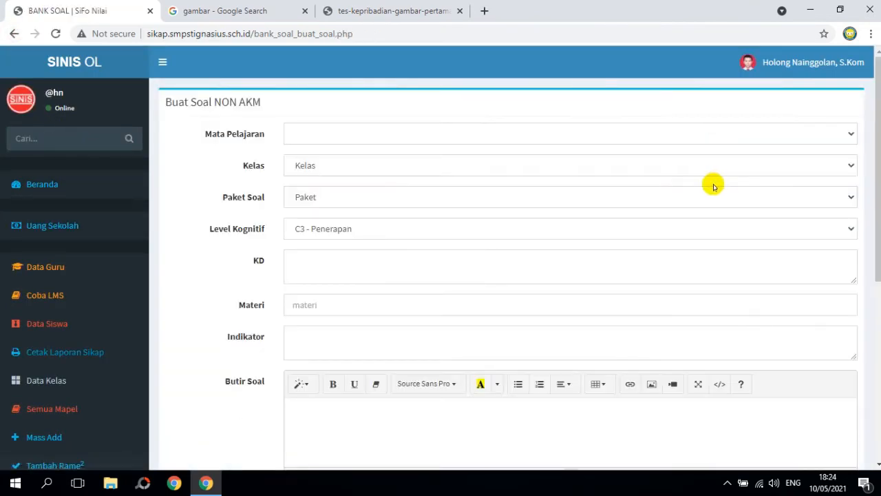
left_click(15, 33)
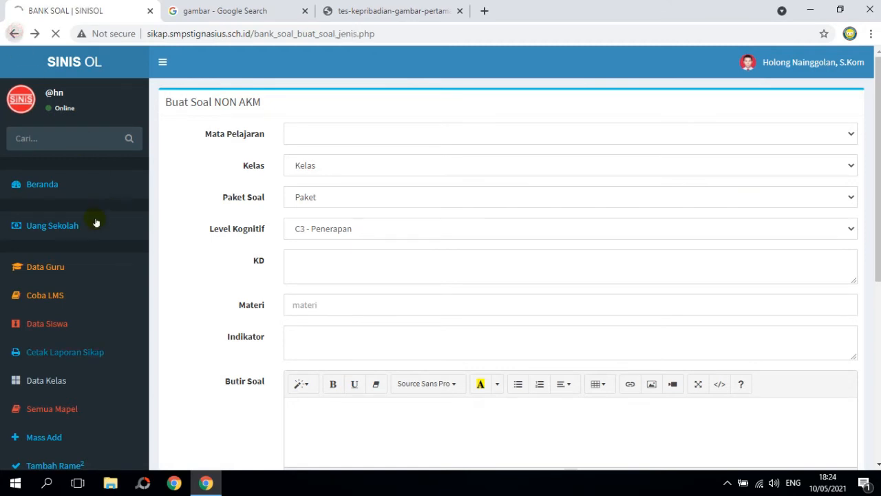
Start a new AKM Numerasi question for Kelas 7, Ilmu Pengetahuan Sosial, Paket B.
left_click(58, 295)
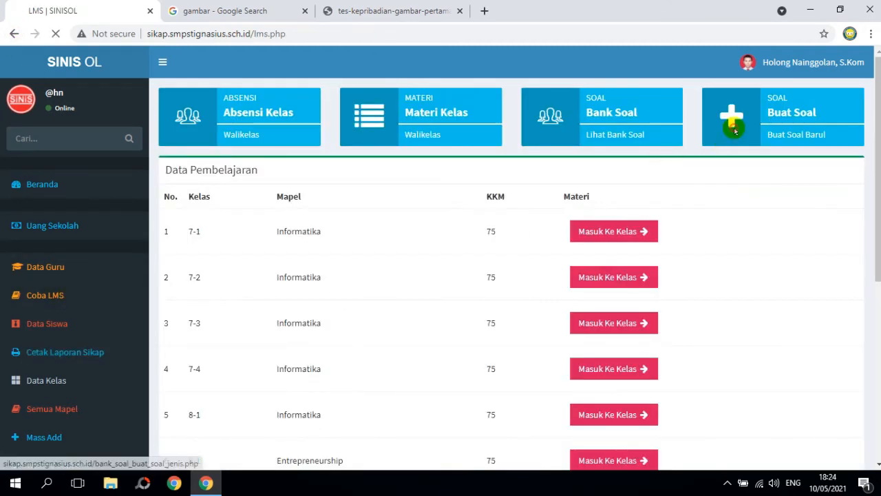
left_click(731, 118)
left_click(457, 203)
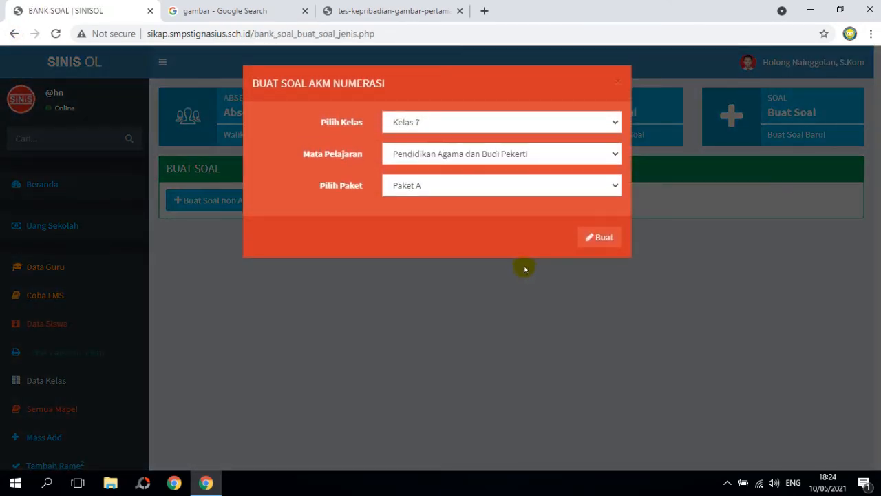
left_click(457, 187)
left_click(440, 214)
left_click(443, 154)
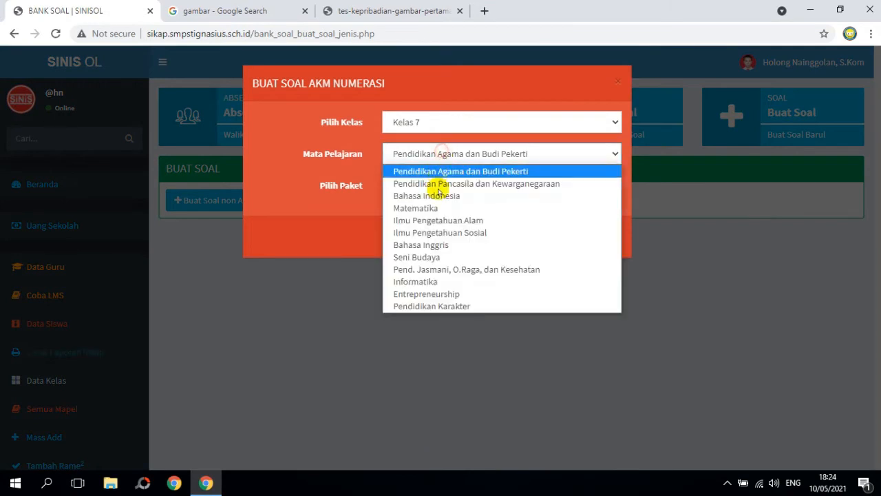
left_click(440, 232)
left_click(599, 237)
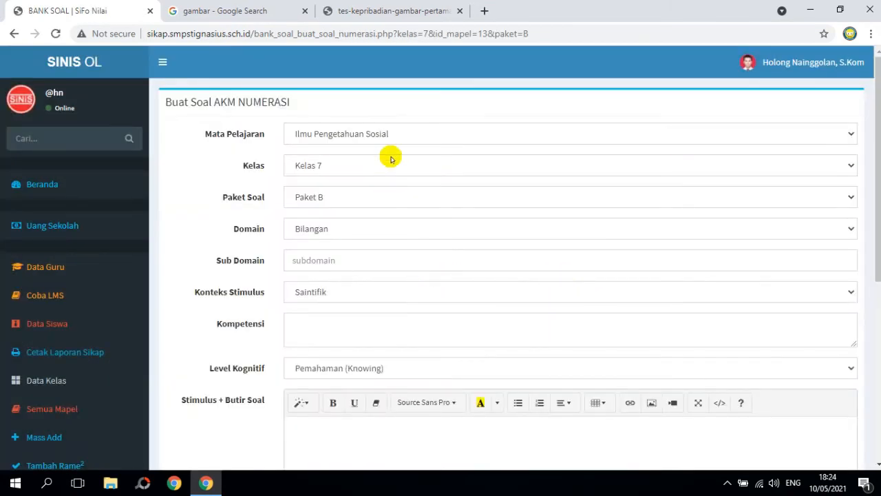
Set the numeracy question's Domain to Geometri dan Pengukuran, Sub Domain to "Operasi" and Konteks Stimulus to Sosial Kultural.
left_click(390, 158)
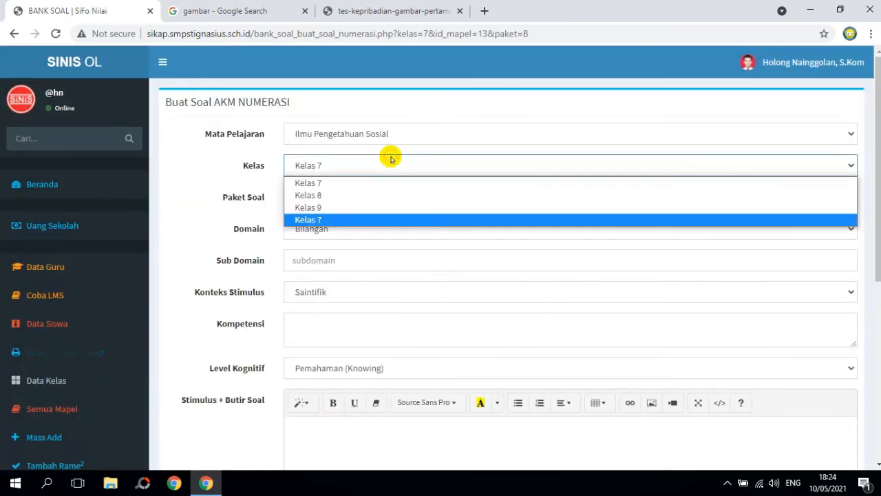
left_click(391, 158)
left_click(375, 224)
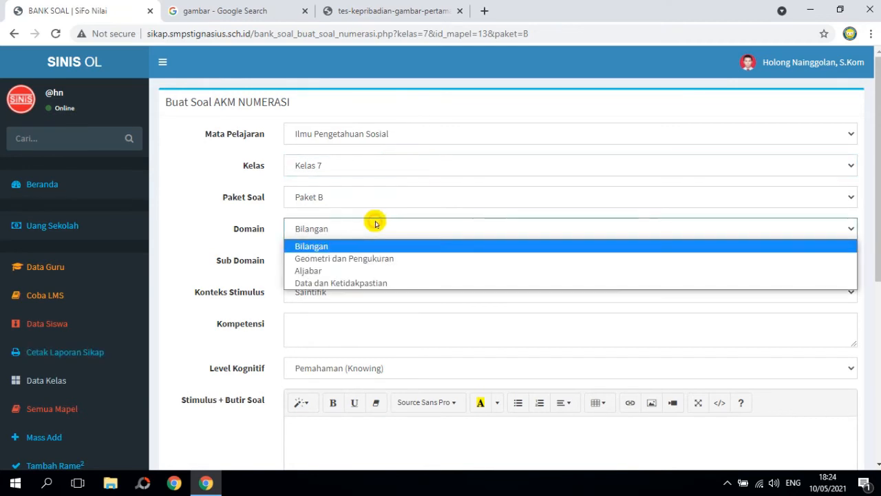
left_click(370, 258)
left_click(372, 262)
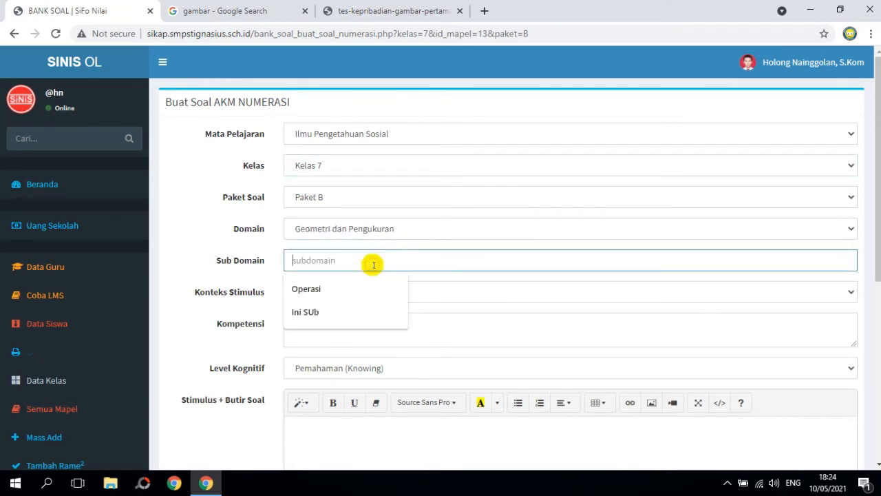
left_click(372, 292)
left_click(382, 295)
left_click(362, 322)
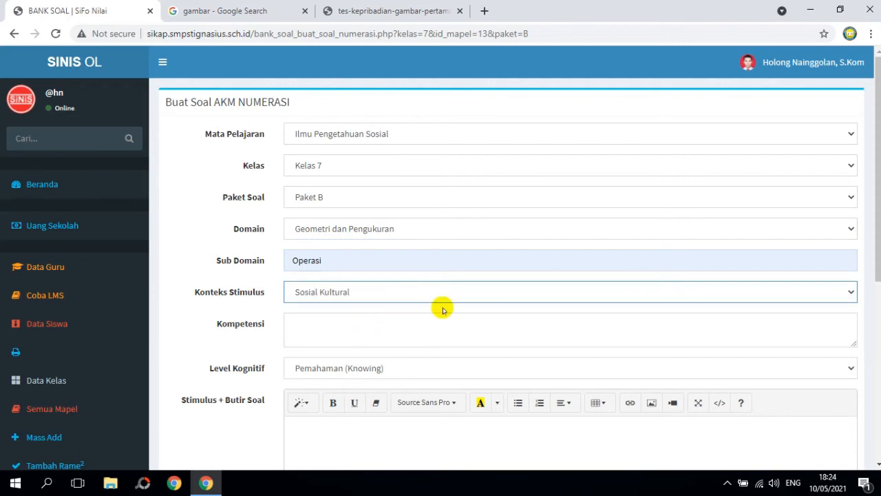
Enter "asdtykuio" as Kompetensi and set Level Kognitif to Penalaran (Reasoning).
scroll(434, 296, "down", 3)
left_click(366, 145)
type("asdtykuio")
left_click(398, 174)
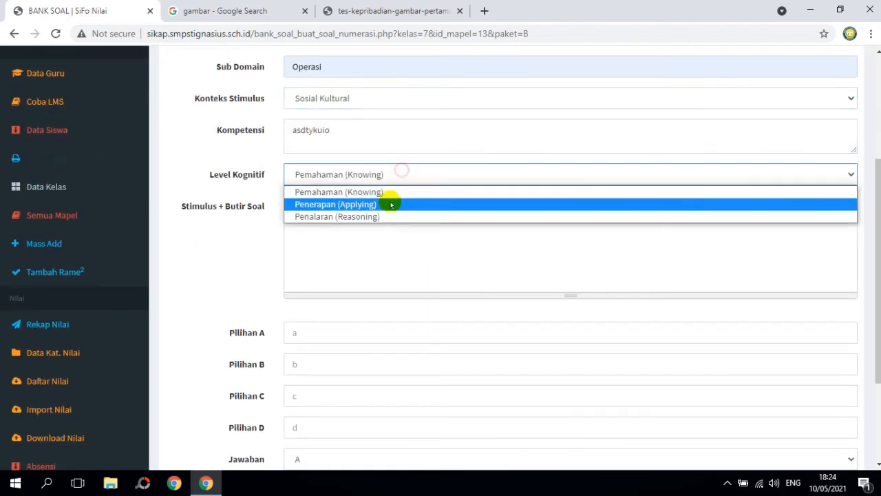
left_click(390, 216)
Write the lines "adsfdfgmh,j" and "skdhksd" in Stimulus + Butir Soal and insert a 3 x 2 table below them.
left_click(414, 246)
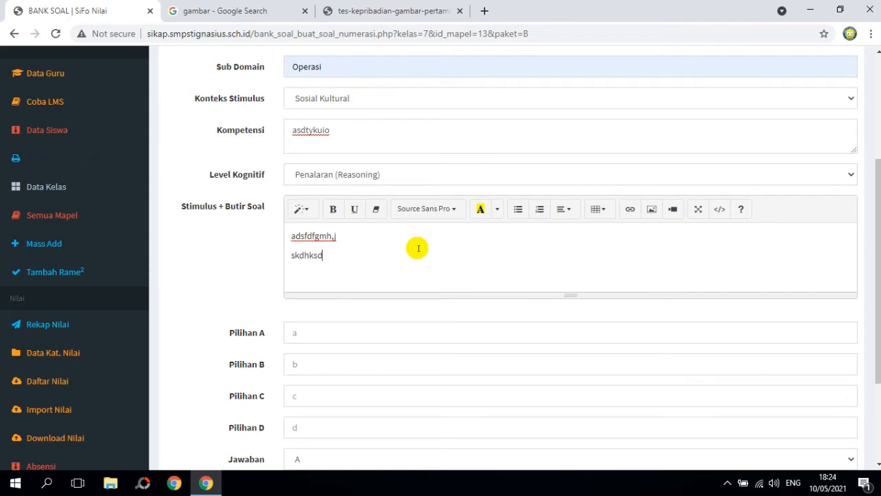
left_click(606, 210)
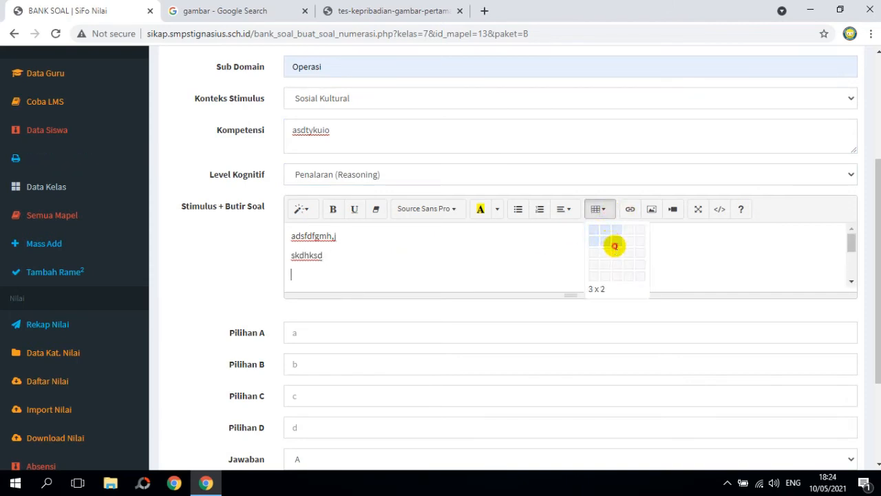
left_click(615, 248)
Fill the table's first row with "aefrt", "sdfgh", "sdfg" and its second row with "sffg", "sfgfh", "adsfg".
left_click(352, 236)
type("aefrt")
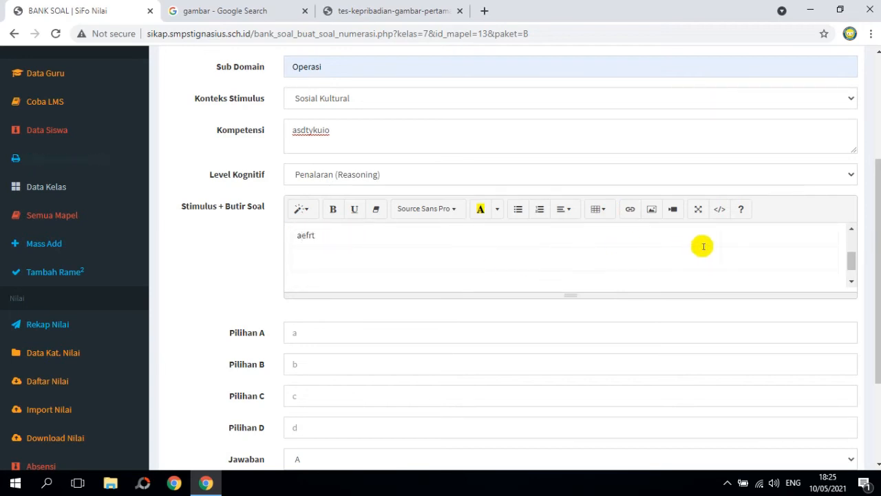
left_click(672, 230)
type("sdfgh")
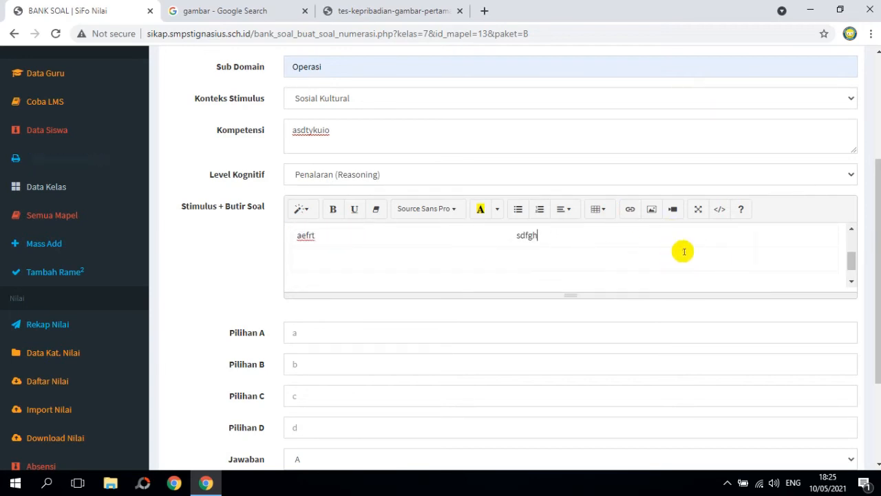
left_click(775, 239)
type("sdfg")
left_click(404, 252)
type("sffg")
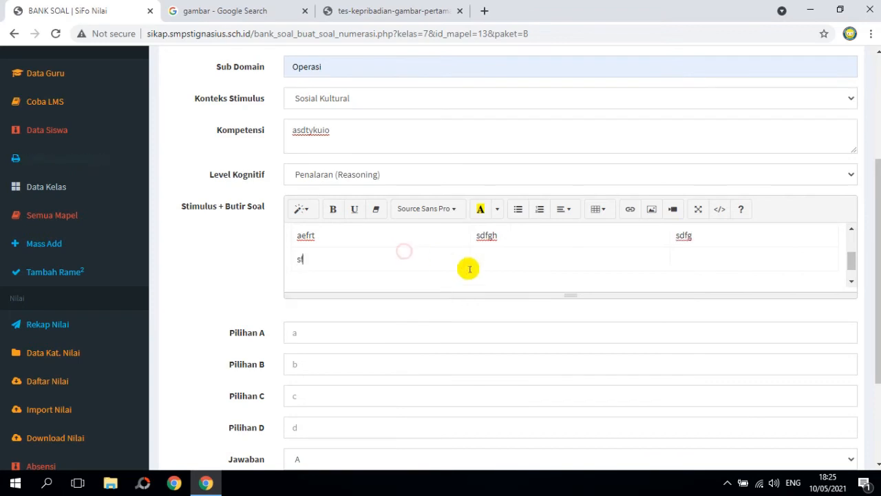
left_click(552, 260)
type("sfgh")
left_click(722, 260)
type("adsfg")
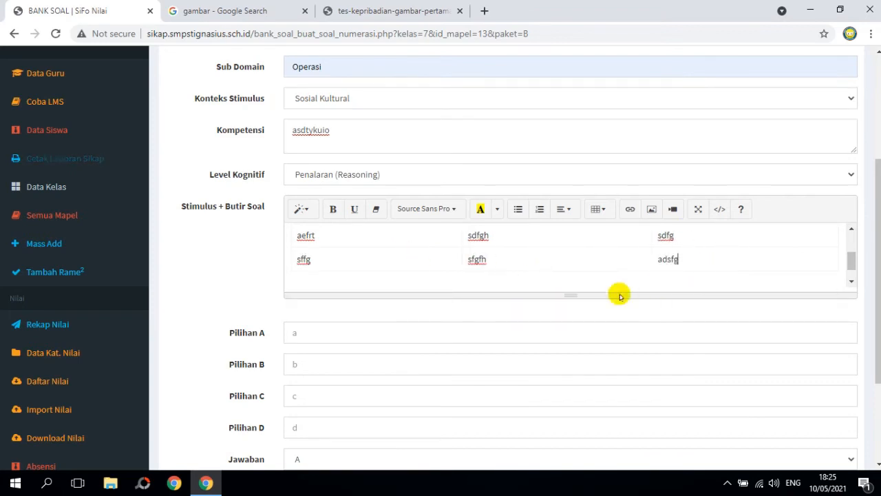
Fill in Pilihan A "ggh", Pilihan B "k", Pilihan C "Di tahun 2014 pengguna internet di Indonesia didominasi kalangan usia produktif" and Pilihan D "sdlsdl".
left_click(405, 330)
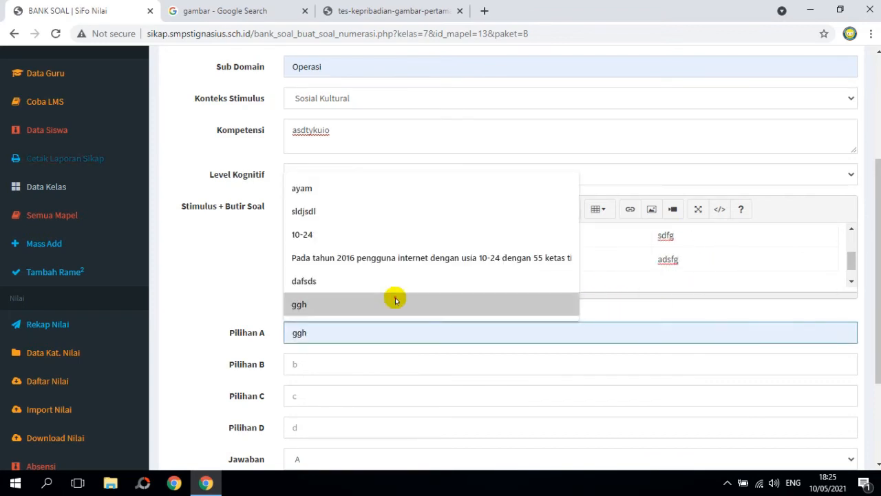
left_click(393, 300)
left_click(366, 371)
left_click(338, 332)
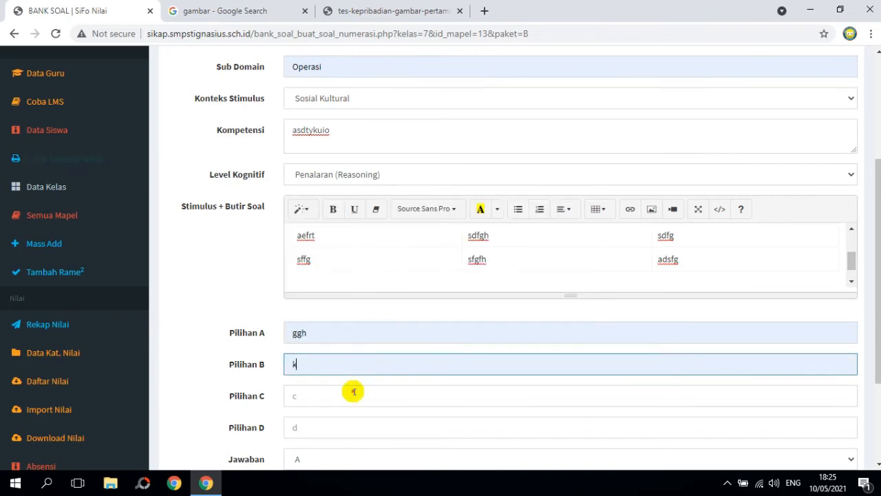
left_click(354, 391)
left_click(354, 342)
scroll(358, 406, "down", 2)
left_click(354, 289)
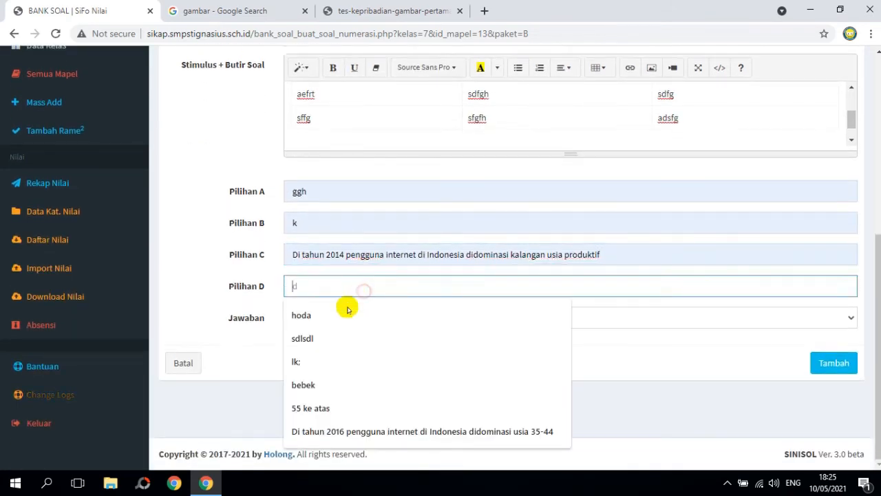
left_click(334, 338)
Set the numeracy question's Jawaban to B and add the question to the question bank.
left_click(382, 315)
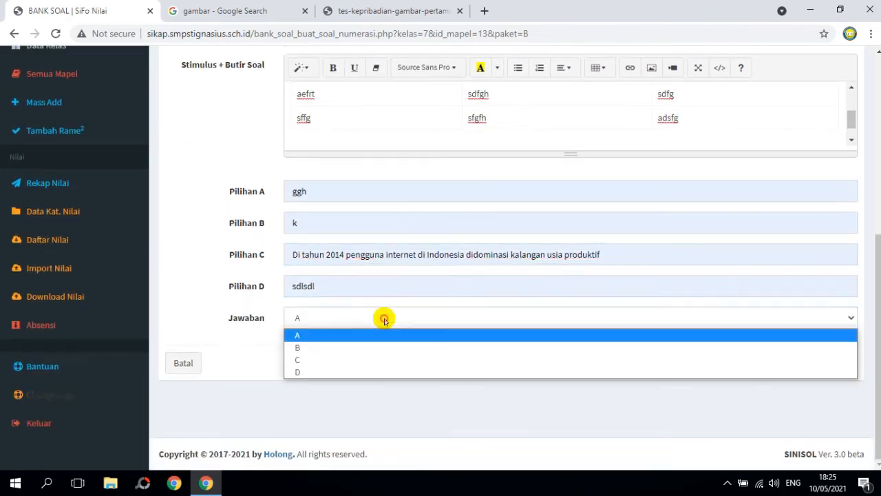
left_click(375, 345)
left_click(814, 362)
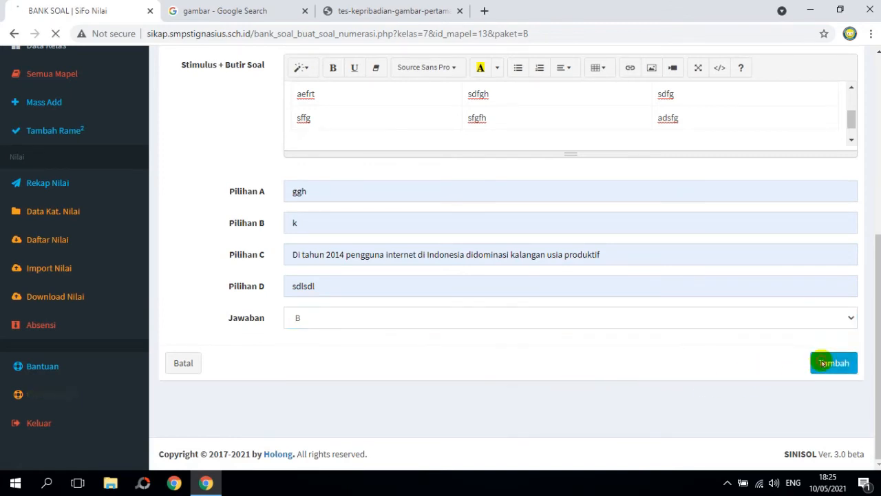
scroll(353, 305, "down", 2)
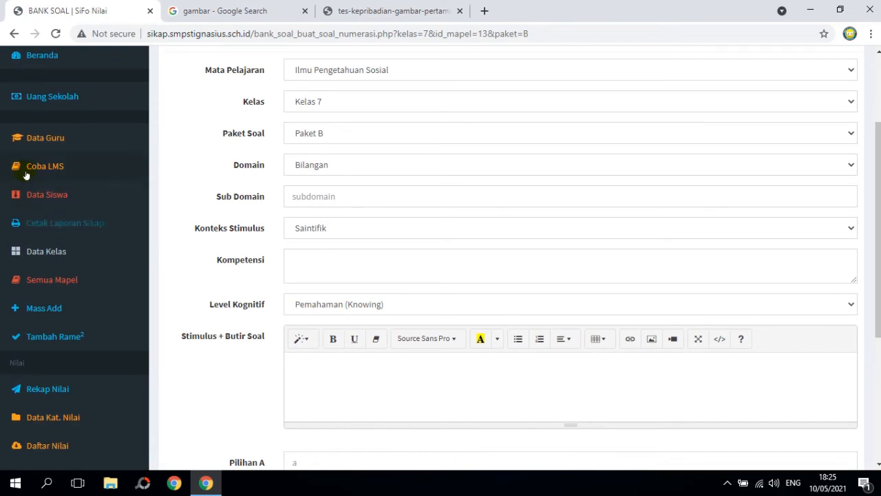
Open the question bank for Kelas 7 Ilmu Pengetahuan Sosial and review the listed questions.
left_click(27, 170)
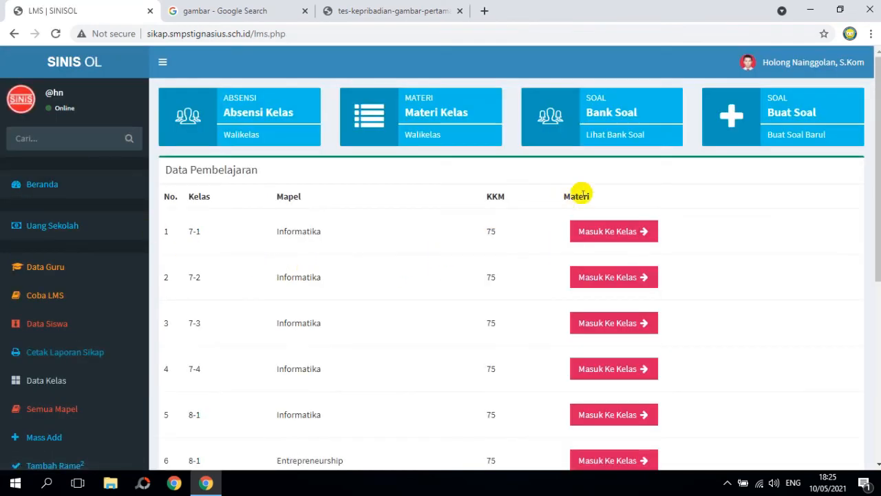
left_click(610, 116)
scroll(531, 252, "down", 2)
scroll(533, 234, "up", 2)
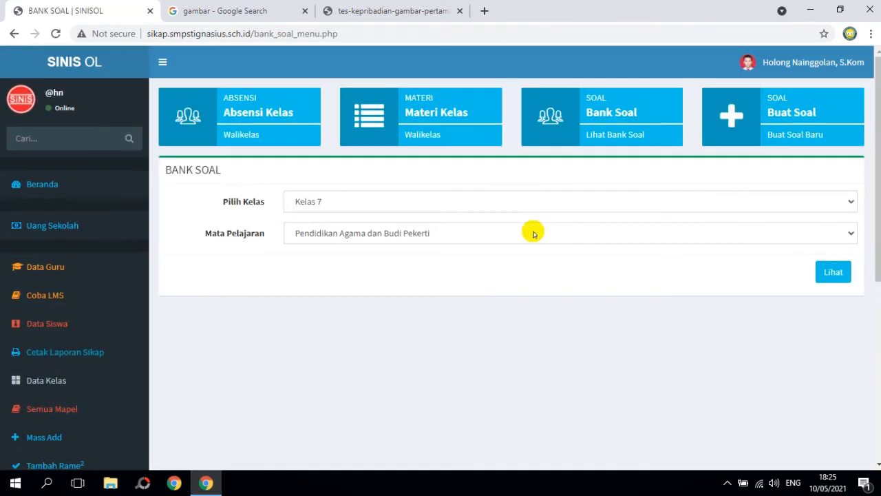
left_click(542, 234)
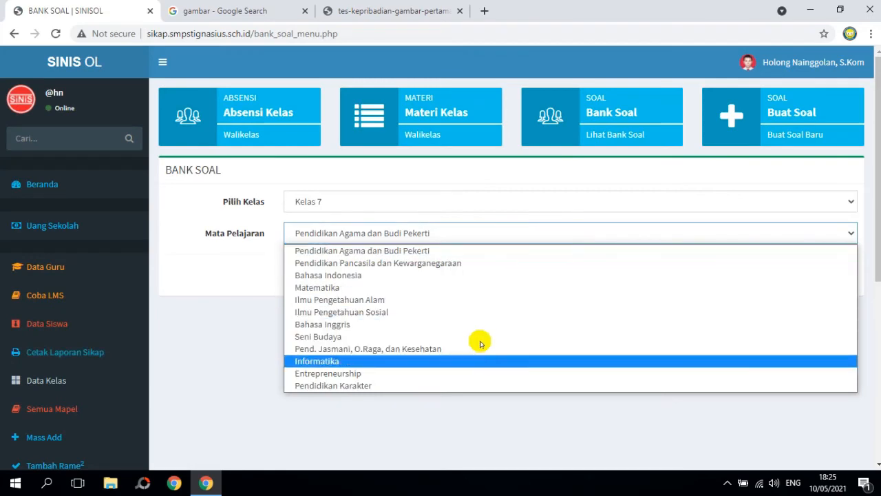
left_click(482, 312)
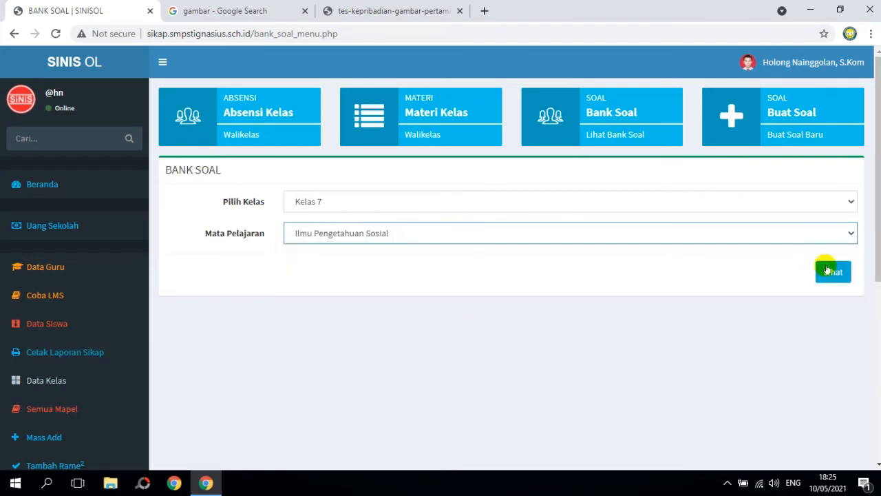
left_click(826, 269)
scroll(489, 269, "down", 15)
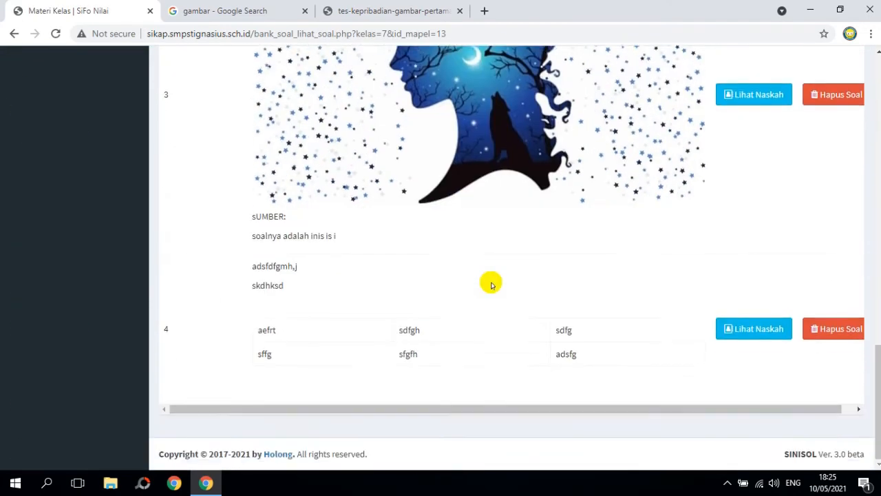
scroll(490, 282, "up", 3)
scroll(491, 286, "down", 3)
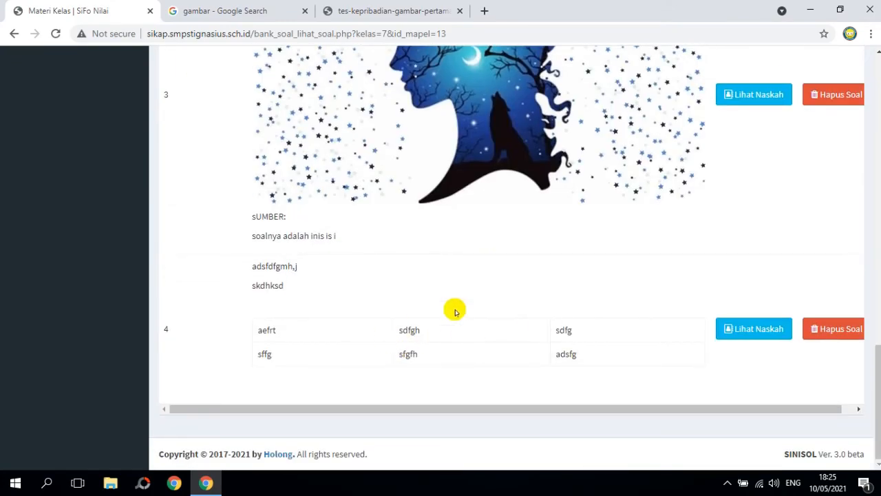
scroll(279, 239, "up", 20)
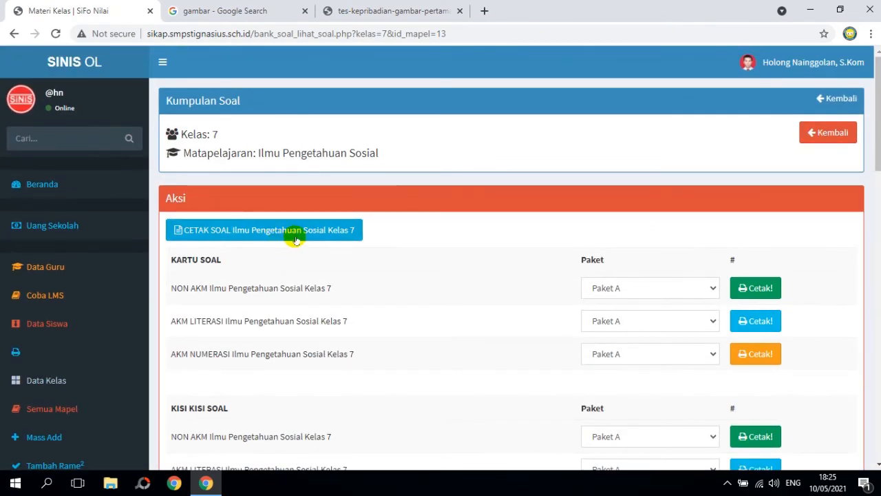
Generate the printable Ilmu Pengetahuan Sosial Kelas 7 question script for Paket B.
left_click(338, 235)
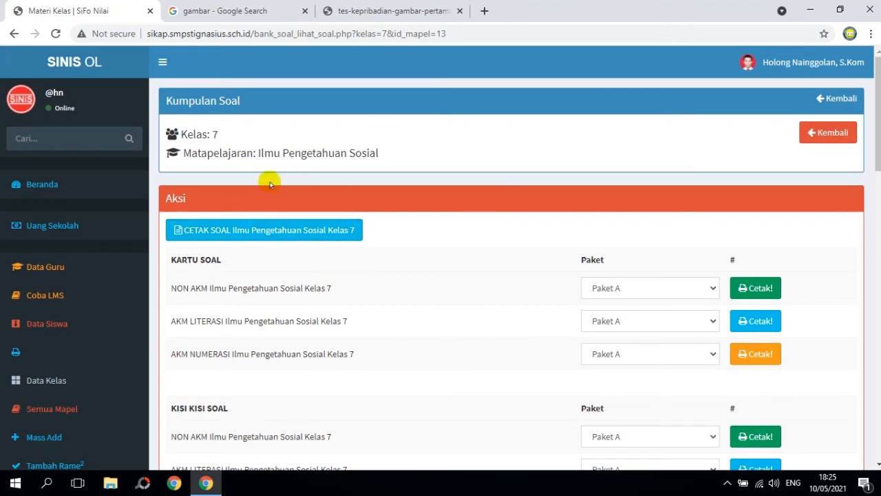
left_click(279, 233)
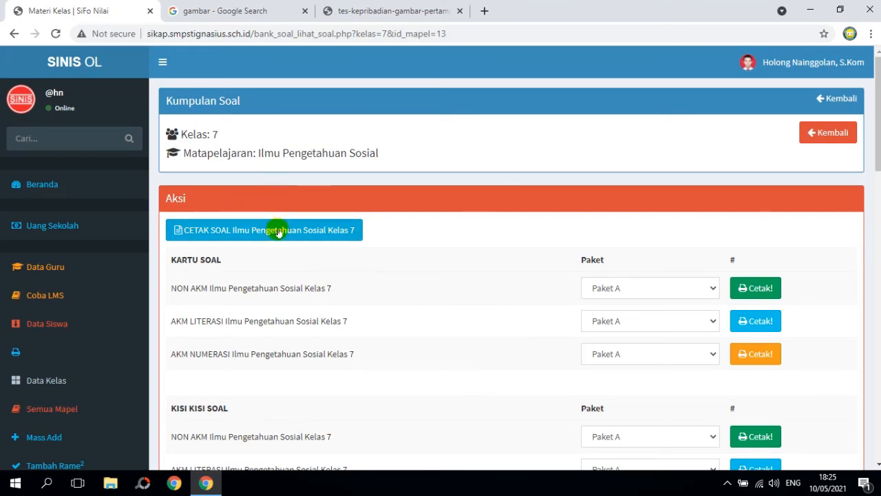
left_click(279, 233)
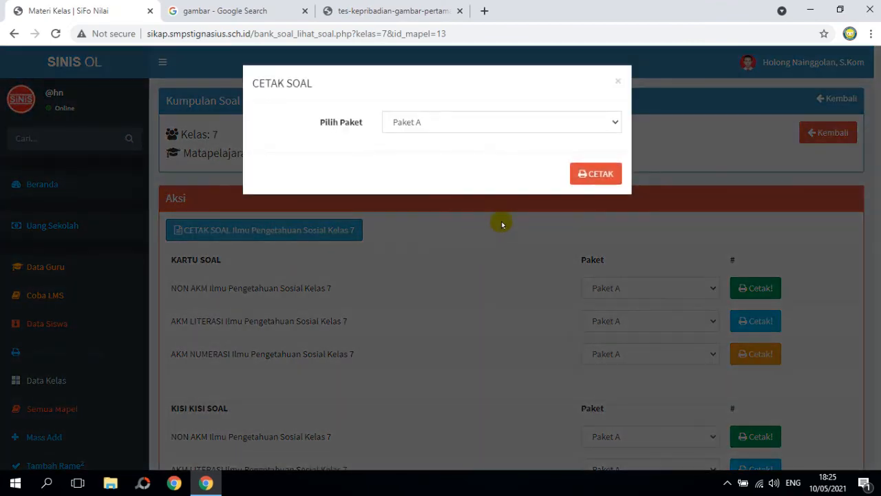
left_click(463, 120)
left_click(448, 147)
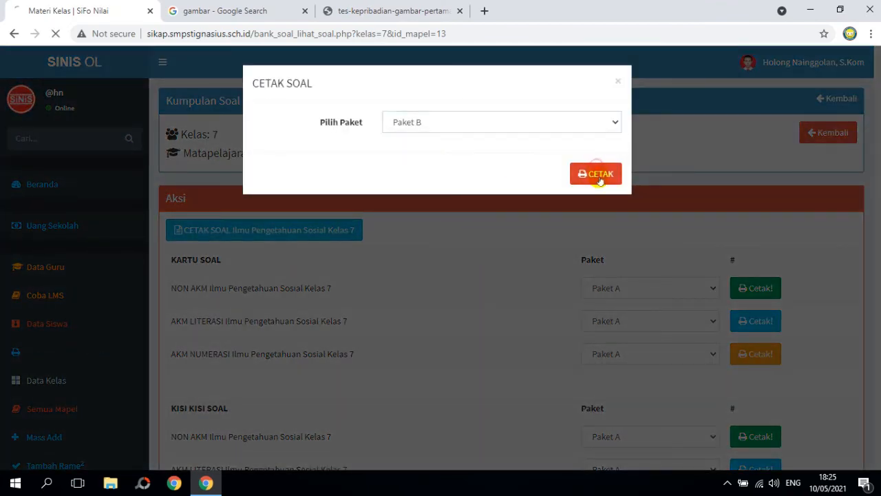
left_click(588, 176)
Copy the entire generated Paket B question script and paste it into a new blank Word document.
scroll(324, 299, "down", 10)
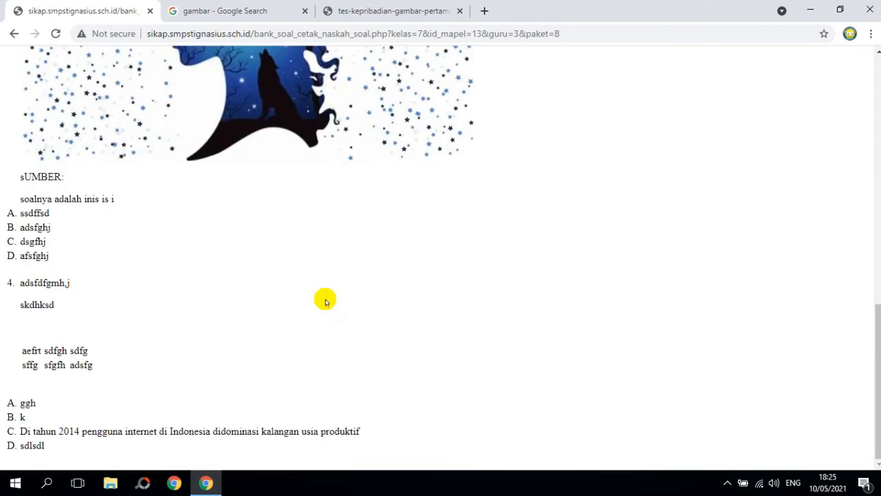
scroll(325, 300, "up", 10)
key("ctrl+a")
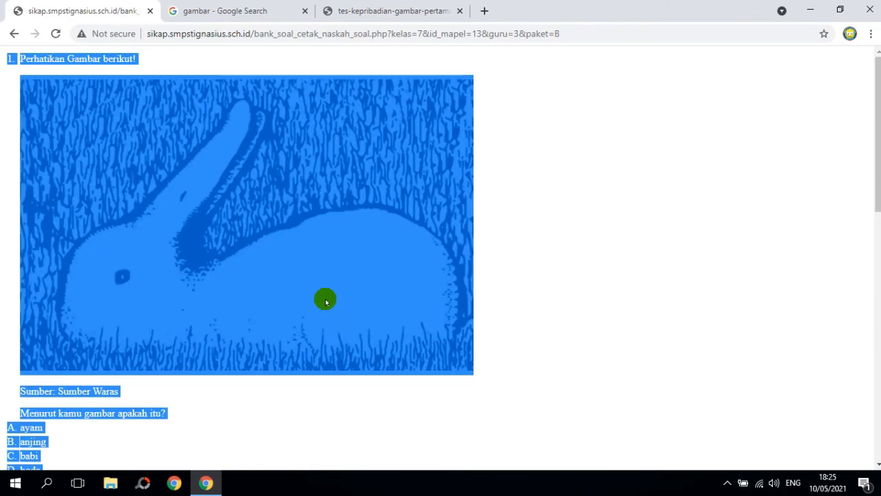
left_click(15, 482)
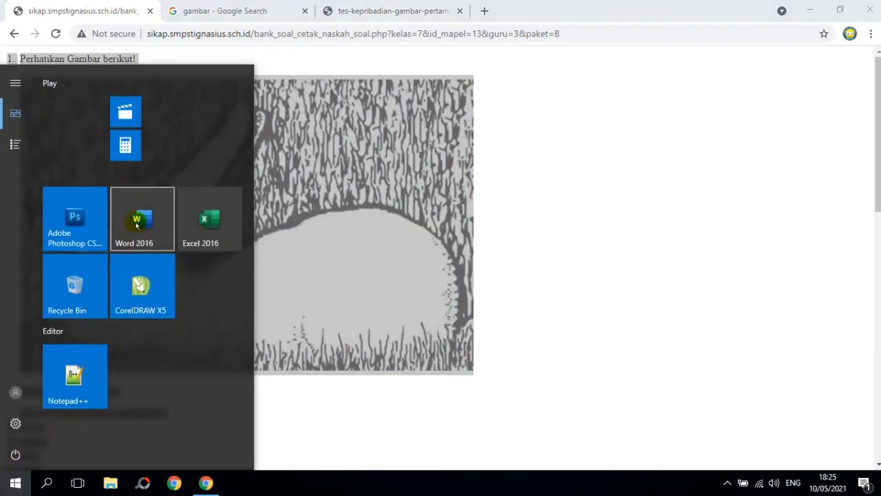
left_click(144, 207)
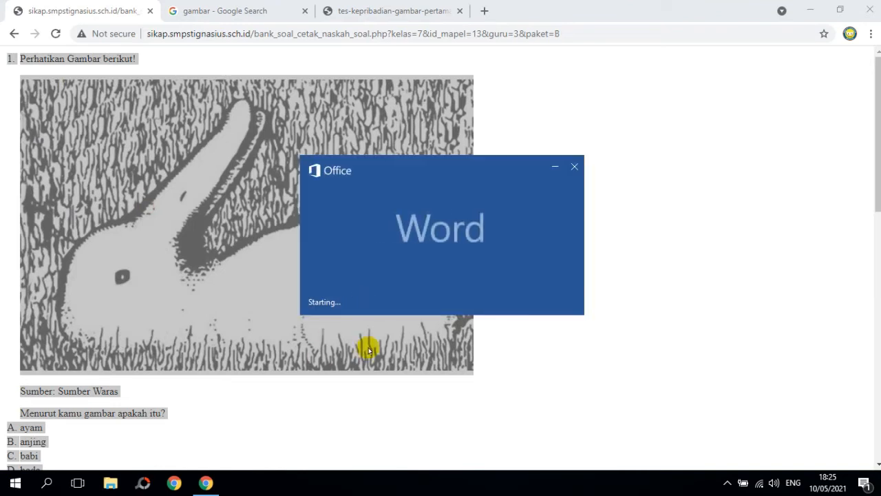
left_click(208, 485)
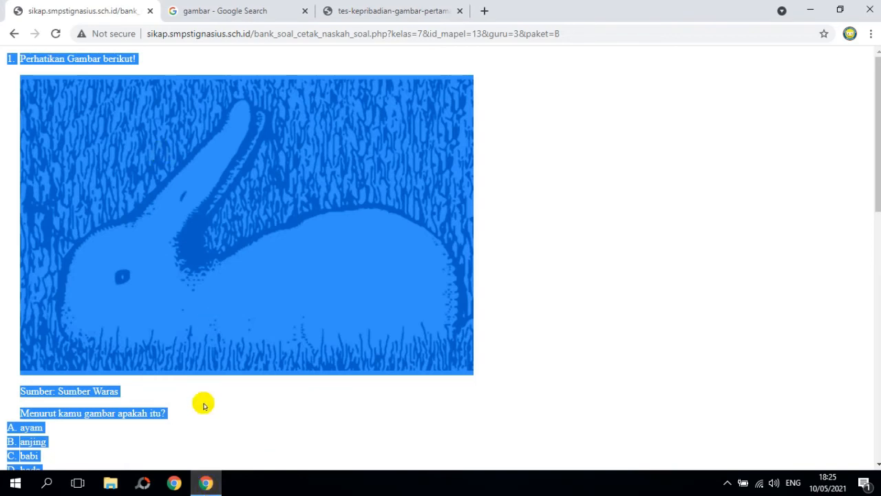
left_click(236, 482)
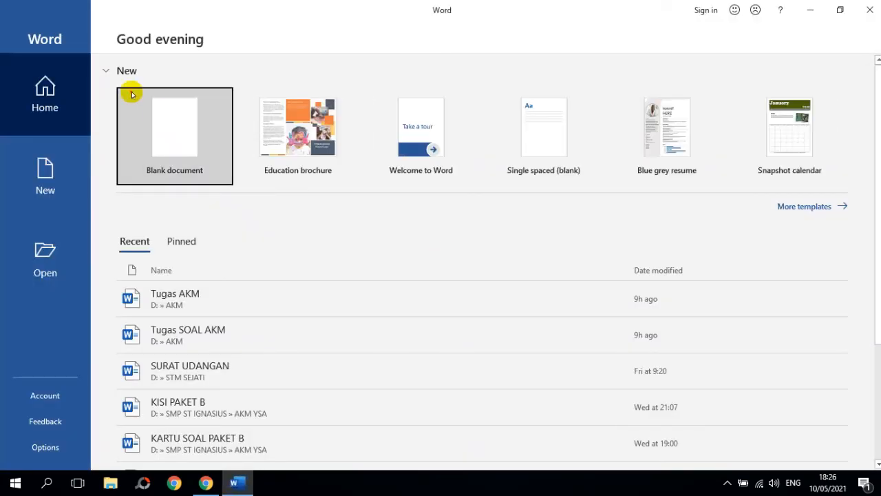
left_click(137, 94)
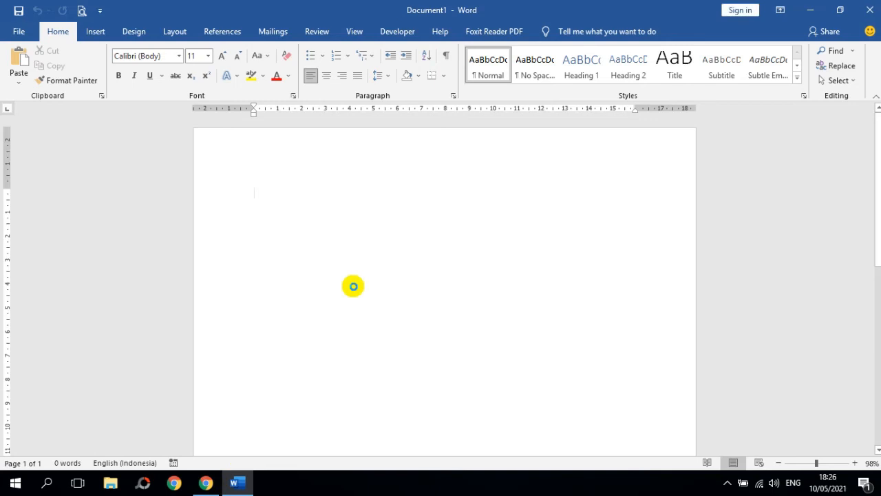
key("ctrl+v")
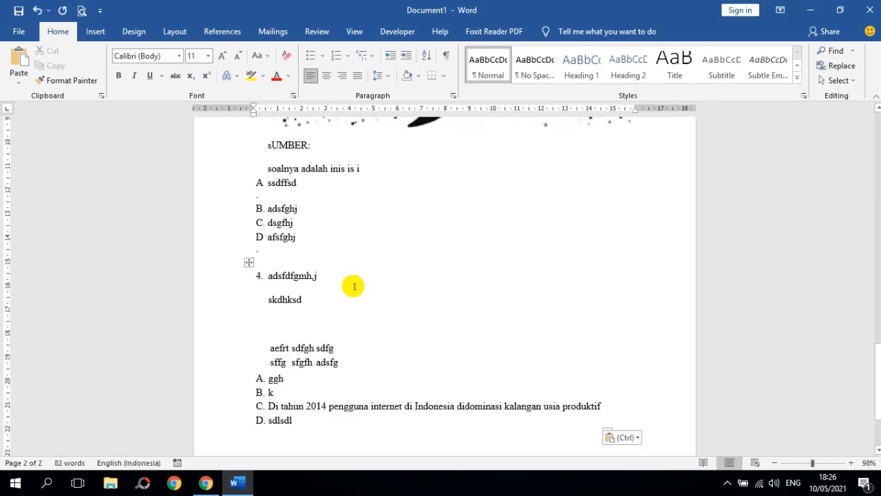
Review the pasted questions in the document, and close Word without saving.
scroll(353, 286, "up", 3)
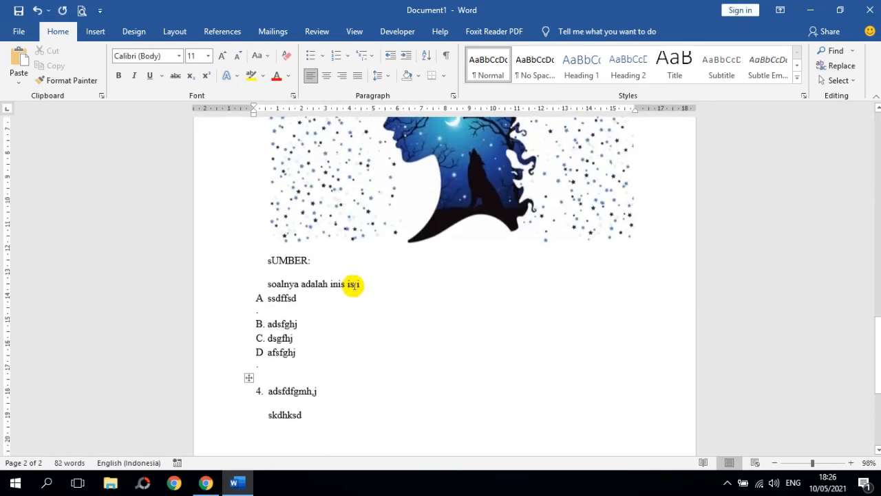
scroll(353, 286, "down", 5)
scroll(353, 286, "up", 4)
scroll(353, 286, "up", 15)
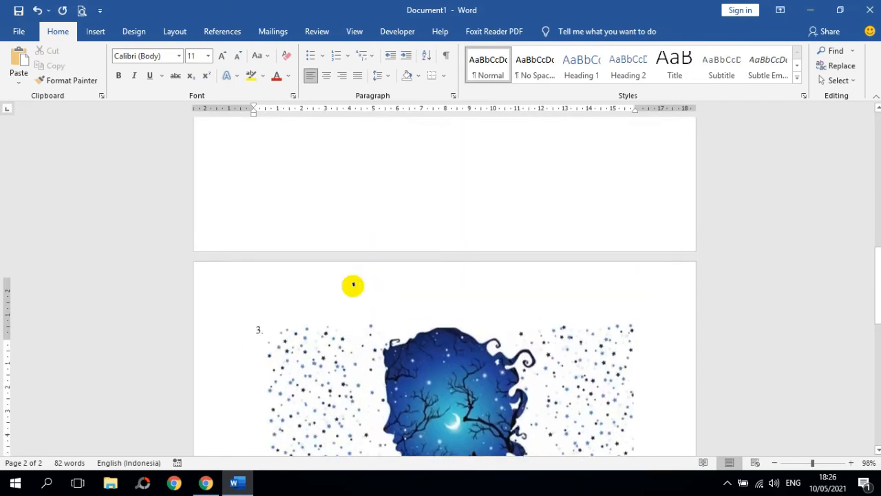
scroll(353, 287, "up", 8)
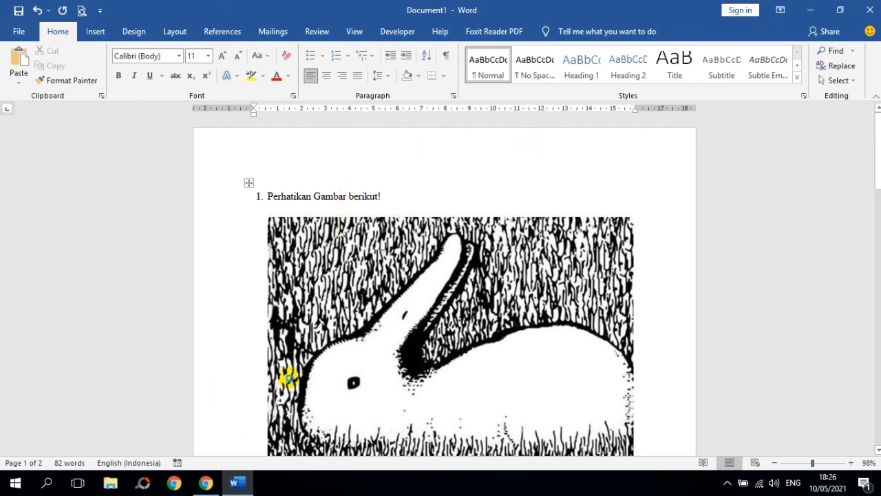
key("alt+F4")
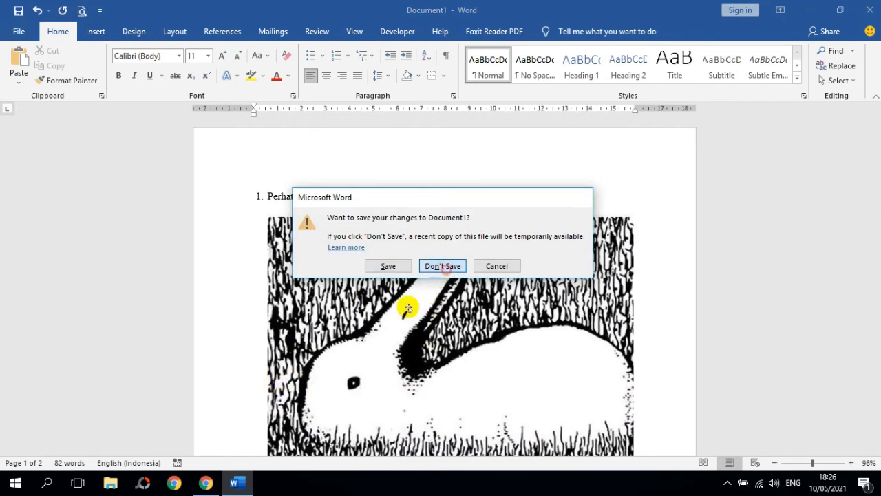
left_click(442, 266)
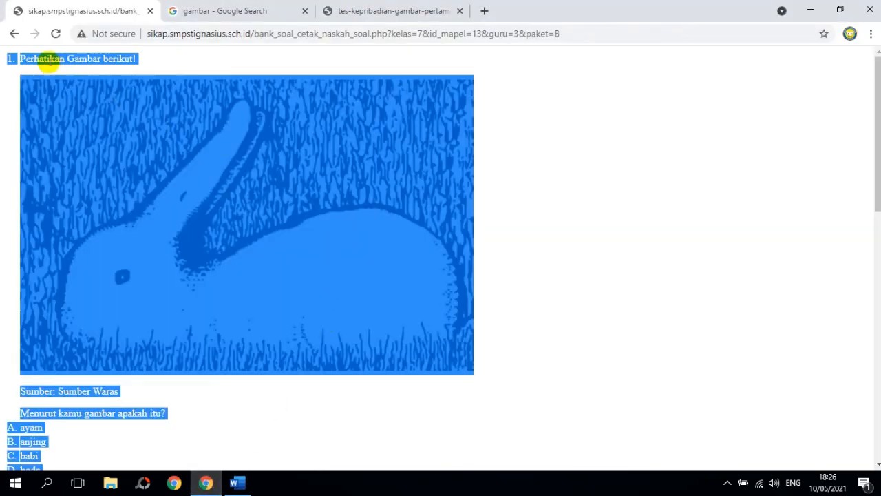
Return to the question bank, generate the NON AKM Kartu Soal for Paket B and review its cards.
left_click(16, 33)
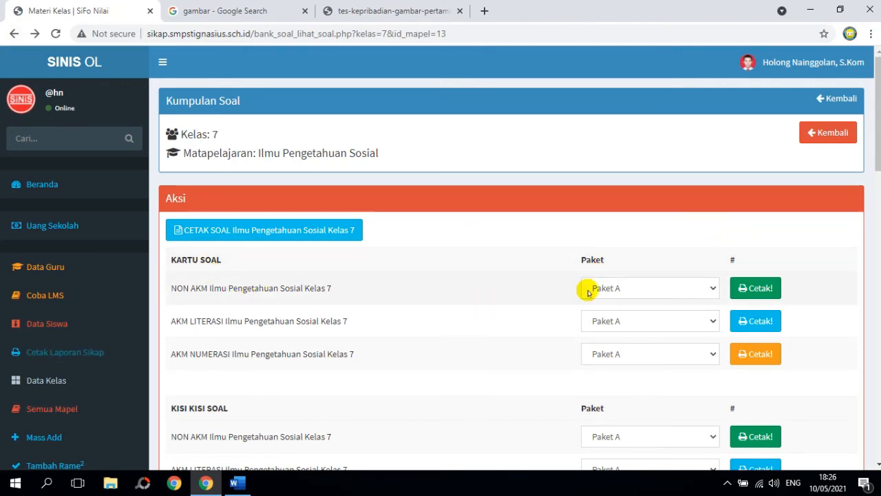
left_click(625, 284)
left_click(618, 314)
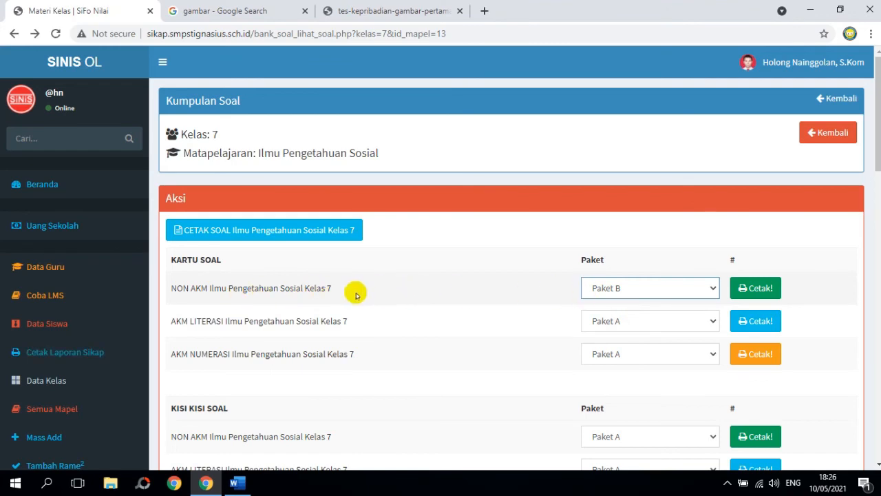
left_click(767, 289)
scroll(615, 289, "down", 5)
scroll(615, 290, "up", 5)
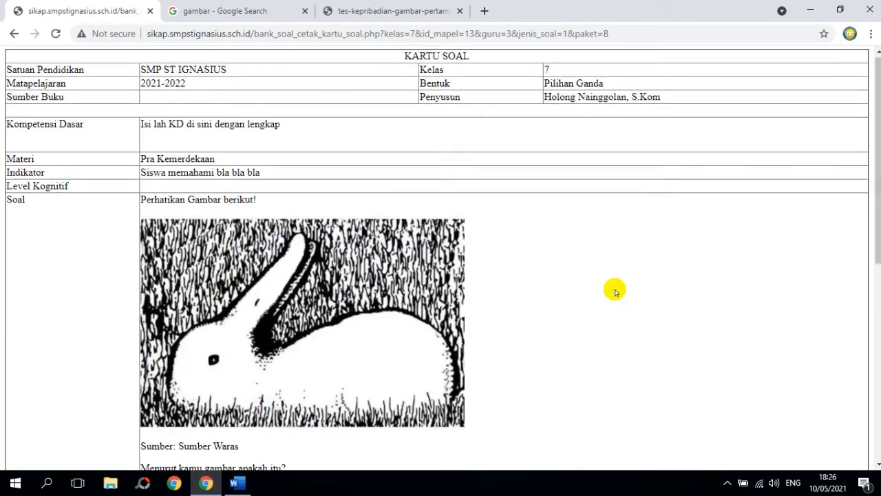
scroll(616, 289, "down", 6)
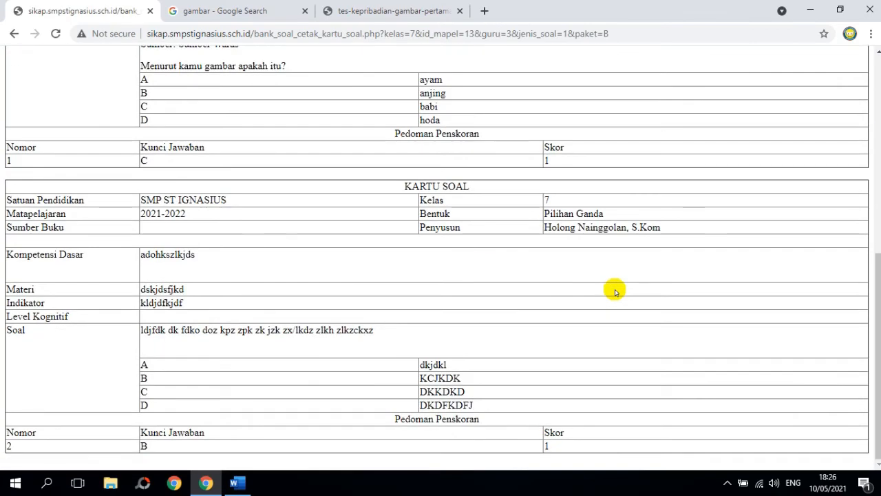
Preview the NON AKM Kartu Soal printout and leave the preview without printing.
key("ctrl+p")
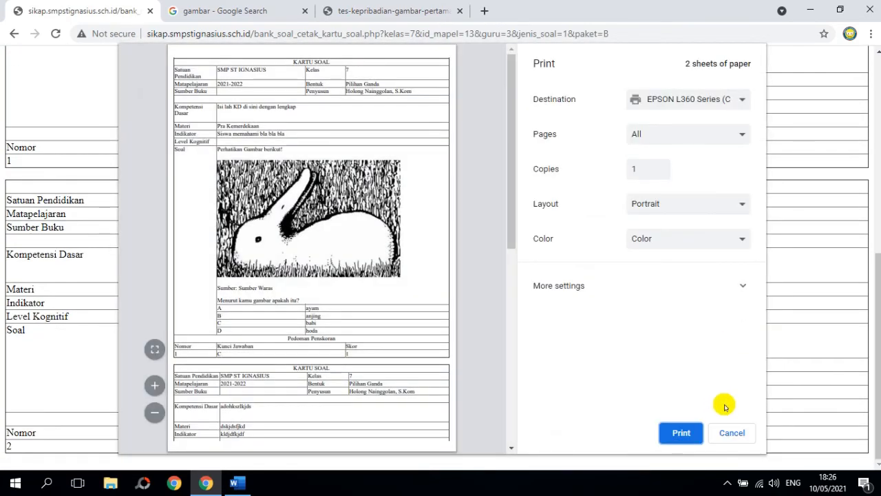
left_click(730, 433)
scroll(466, 219, "up", 5)
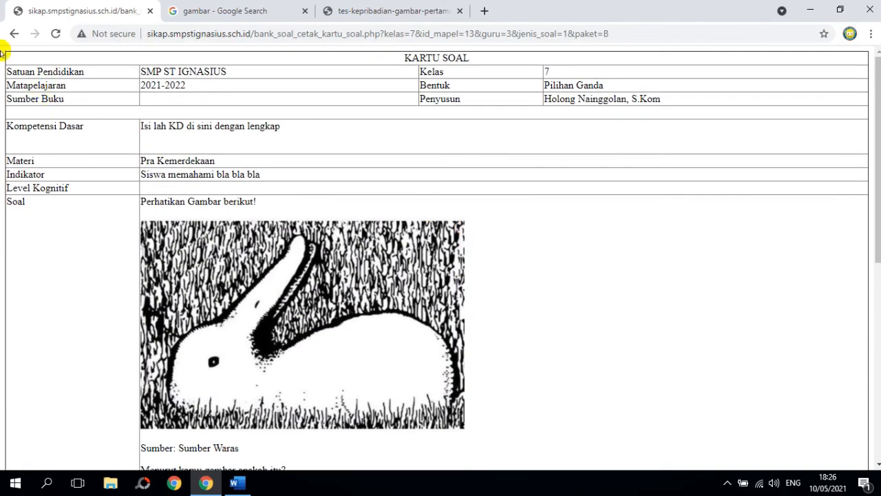
Back in the question bank, generate the AKM LITERASI Kartu Soal for Paket B and review it.
left_click(11, 34)
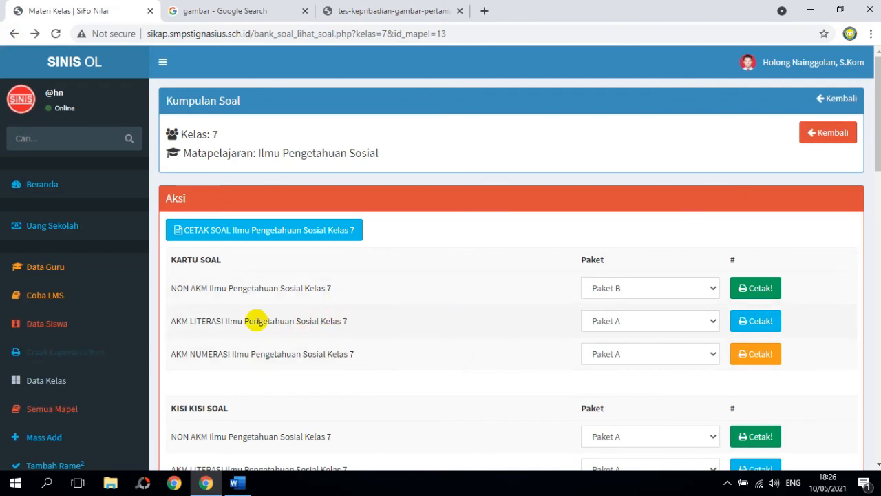
left_click(681, 323)
left_click(623, 351)
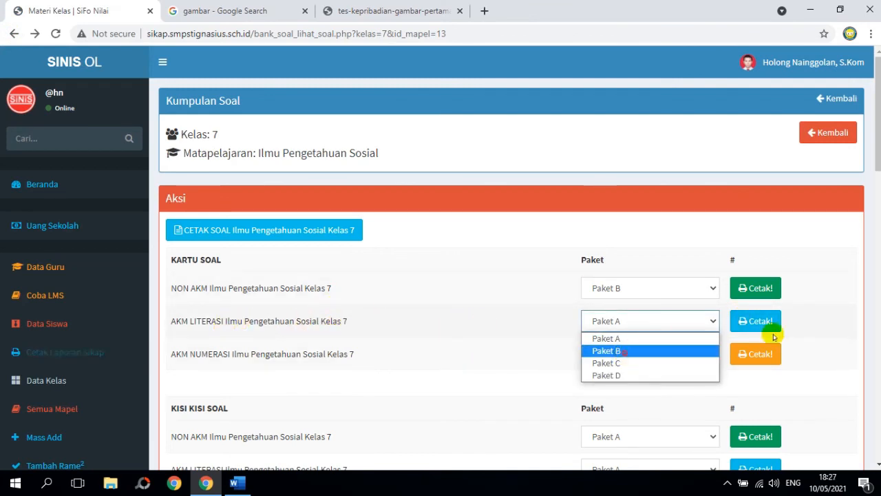
left_click(757, 321)
scroll(523, 241, "down", 2)
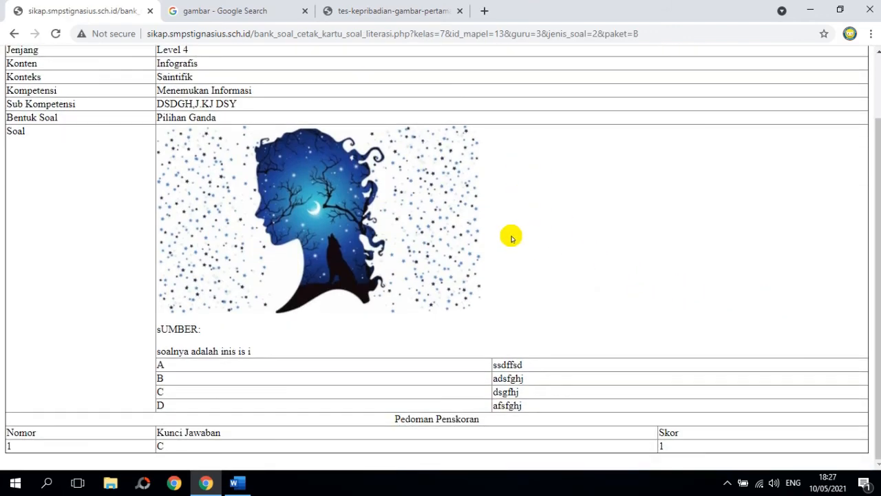
scroll(511, 236, "up", 2)
Back in the question bank, generate the AKM NUMERASI Kartu Soal for Paket B.
left_click(12, 33)
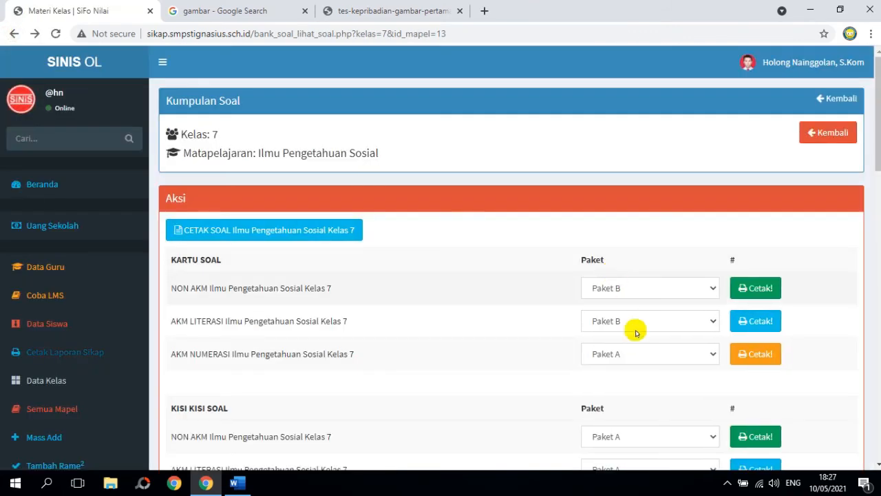
left_click(639, 354)
left_click(636, 380)
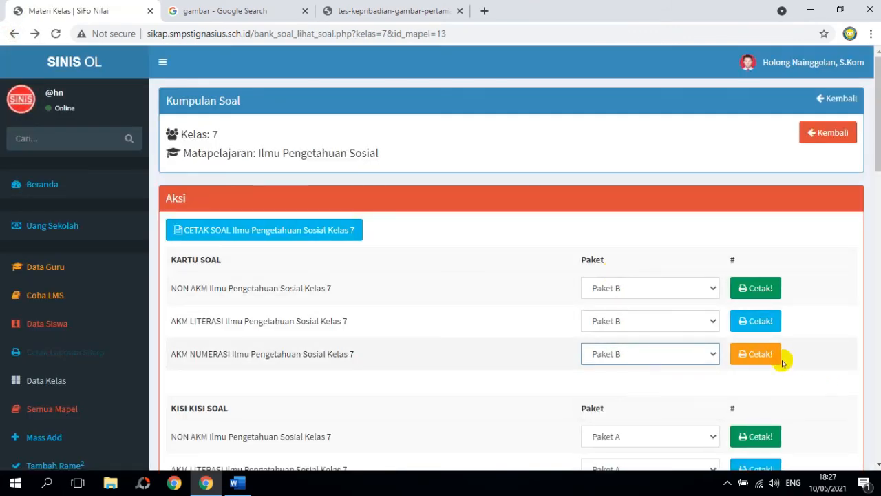
left_click(755, 353)
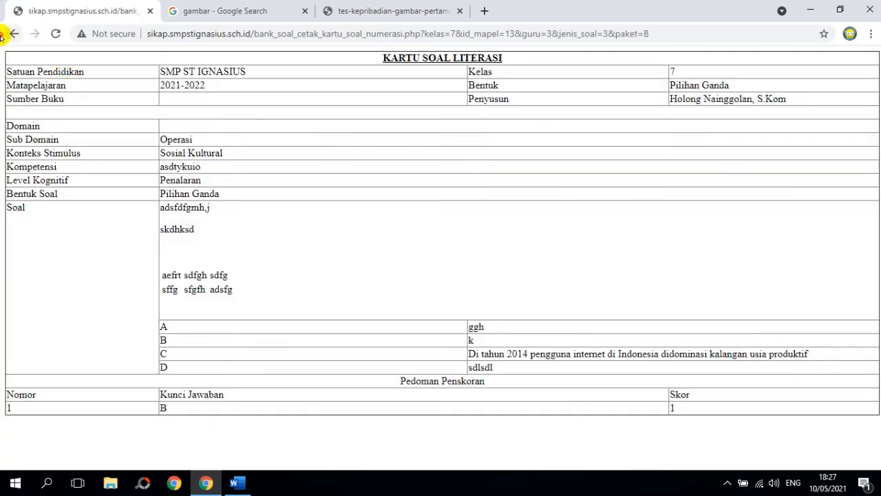
Generate the NON AKM Kisi Kisi Soal for Paket A from the question bank, and return to the bank.
left_click(12, 33)
scroll(387, 338, "down", 4)
scroll(482, 329, "up", 2)
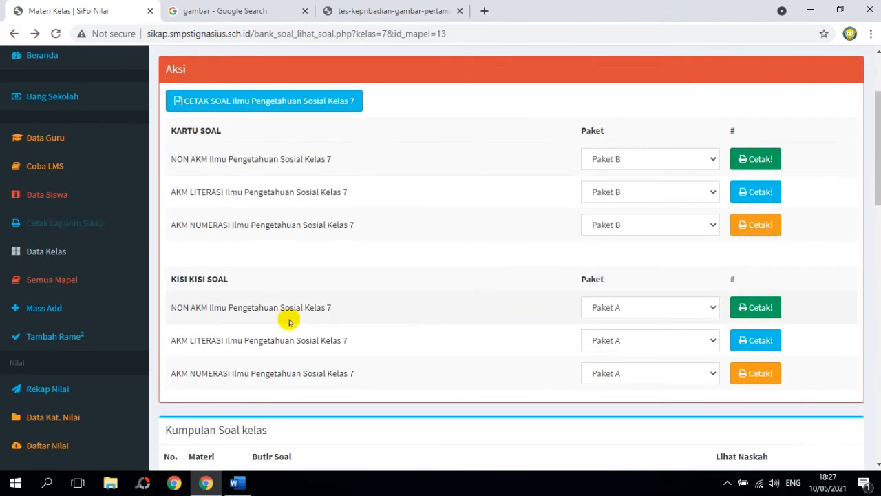
left_click(659, 309)
left_click(762, 314)
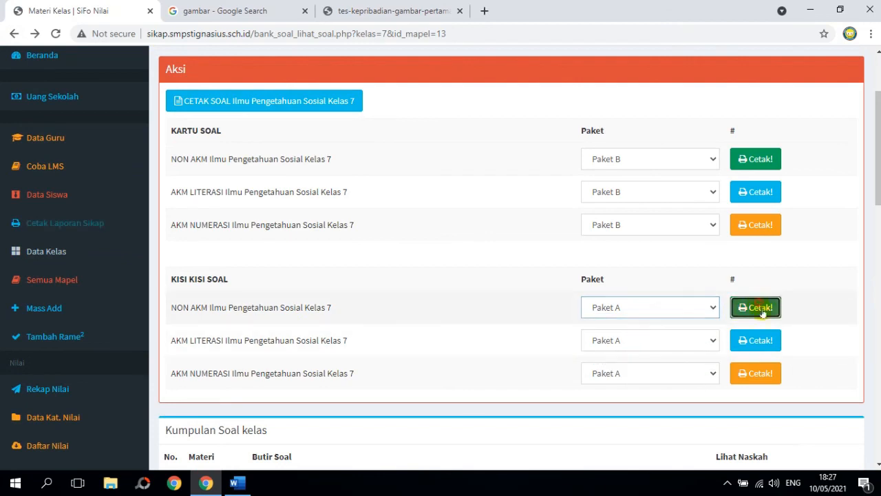
left_click(12, 33)
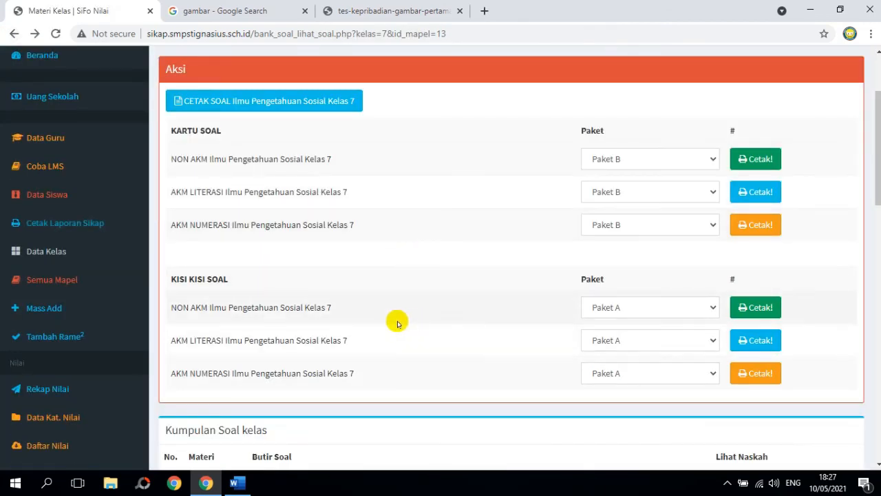
Set the AKM LITERASI and NON AKM Kisi Kisi Soal to Paket B and generate the NON AKM grid.
left_click(649, 344)
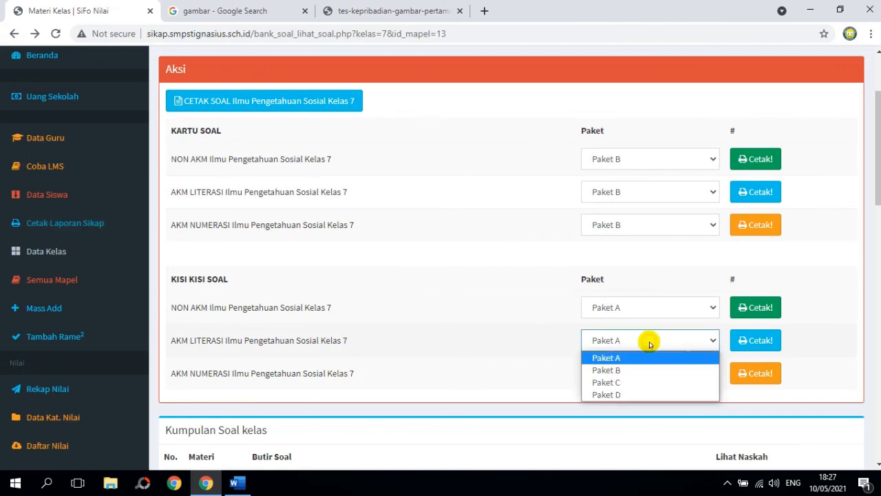
left_click(639, 367)
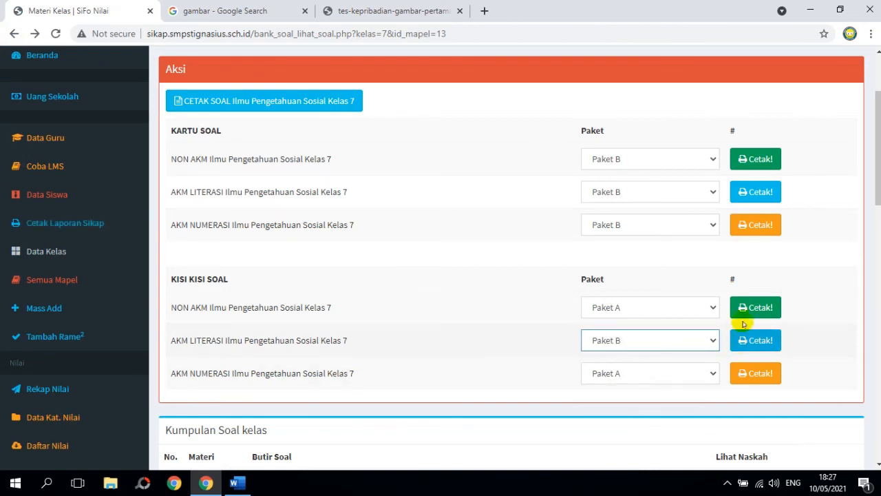
left_click(668, 307)
left_click(640, 335)
left_click(755, 310)
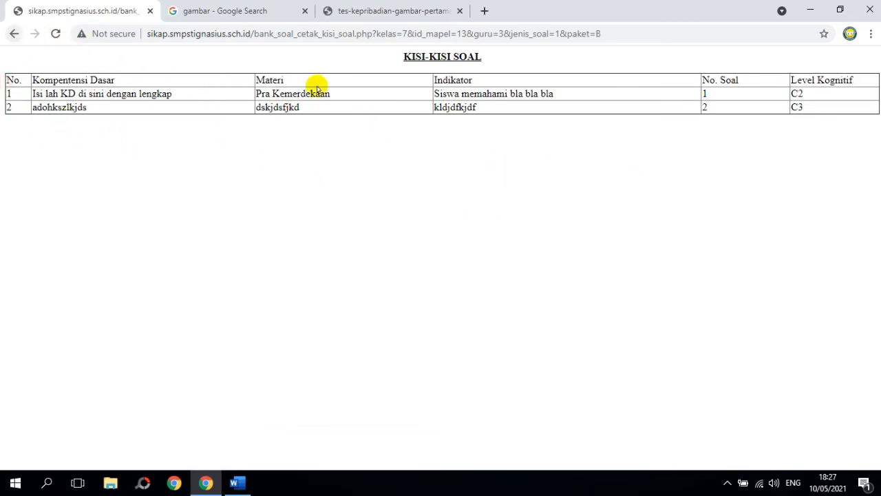
Examine the Materi and Indikator columns of the Kisi-Kisi Soal table and return to the question bank.
double_click(269, 80)
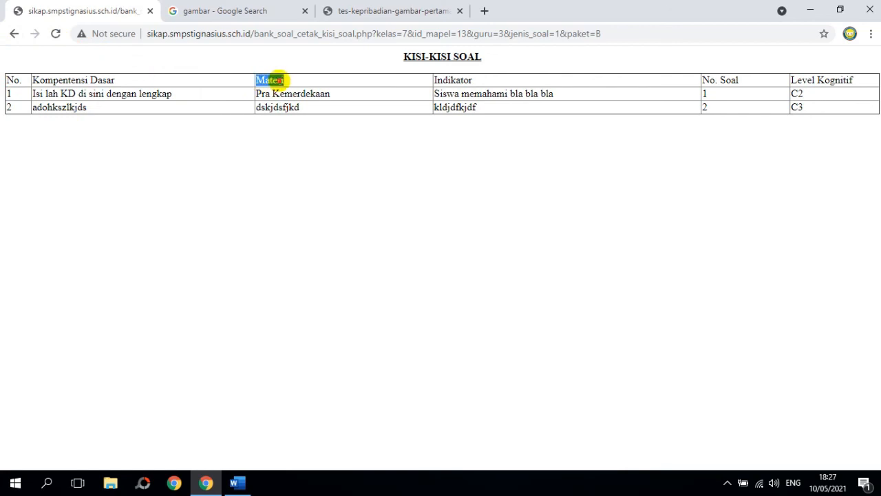
double_click(453, 80)
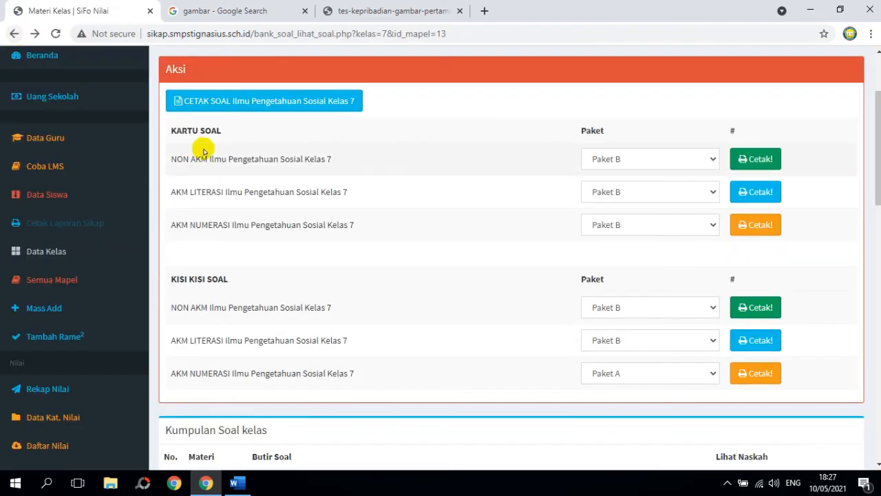
scroll(204, 151, "up", 2)
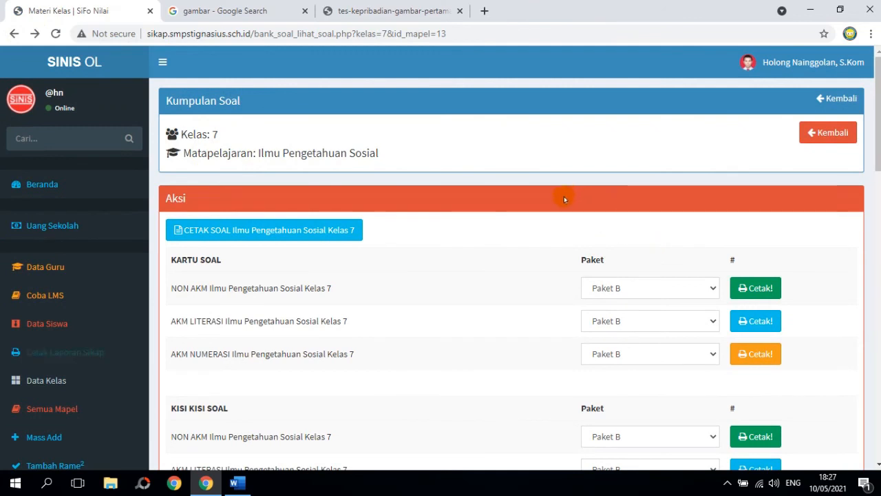